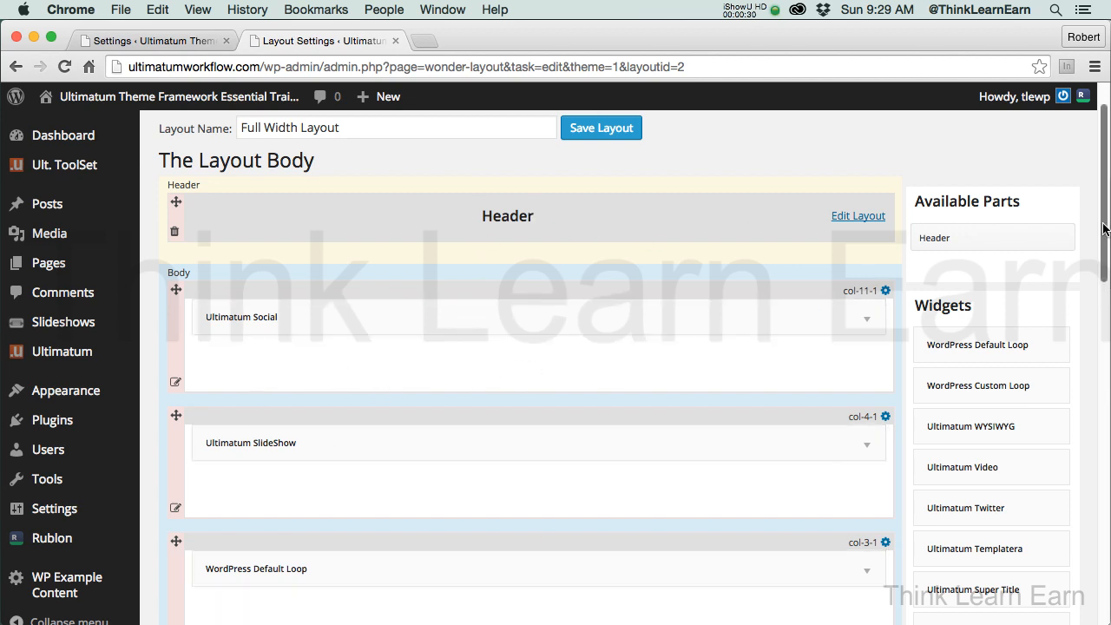
# - Add an Ultimatum WYSIWYG widget to the col-3-1 row of the layout body, below WordPress Default Loop
pyautogui.moveTo(1105, 228); pyautogui.dragTo(1108, 259)
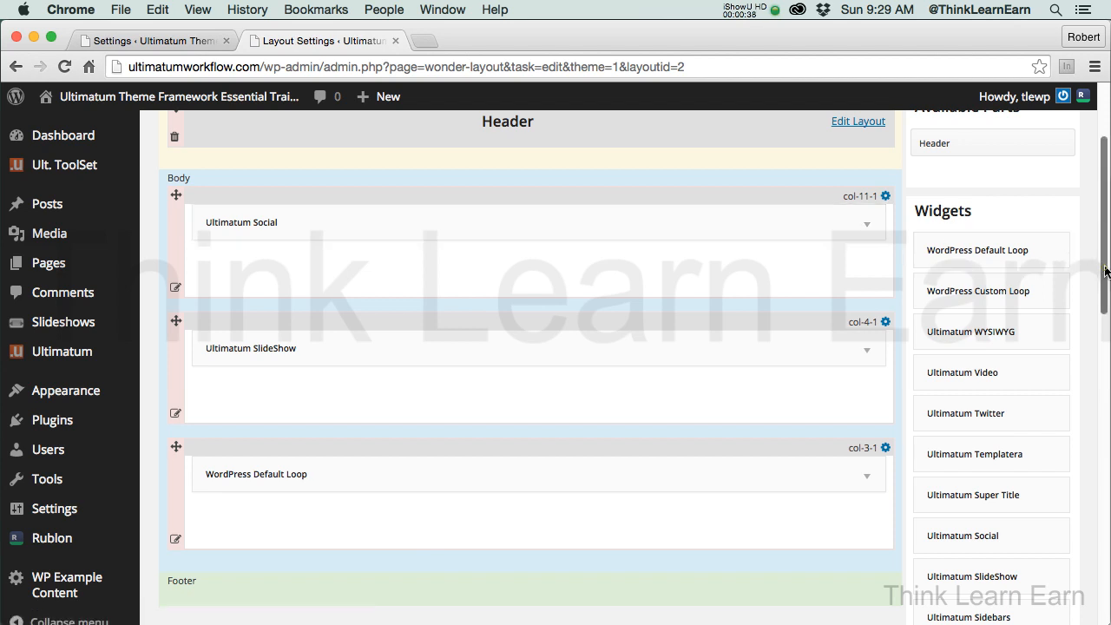
pyautogui.moveTo(1107, 273); pyautogui.dragTo(1105, 364)
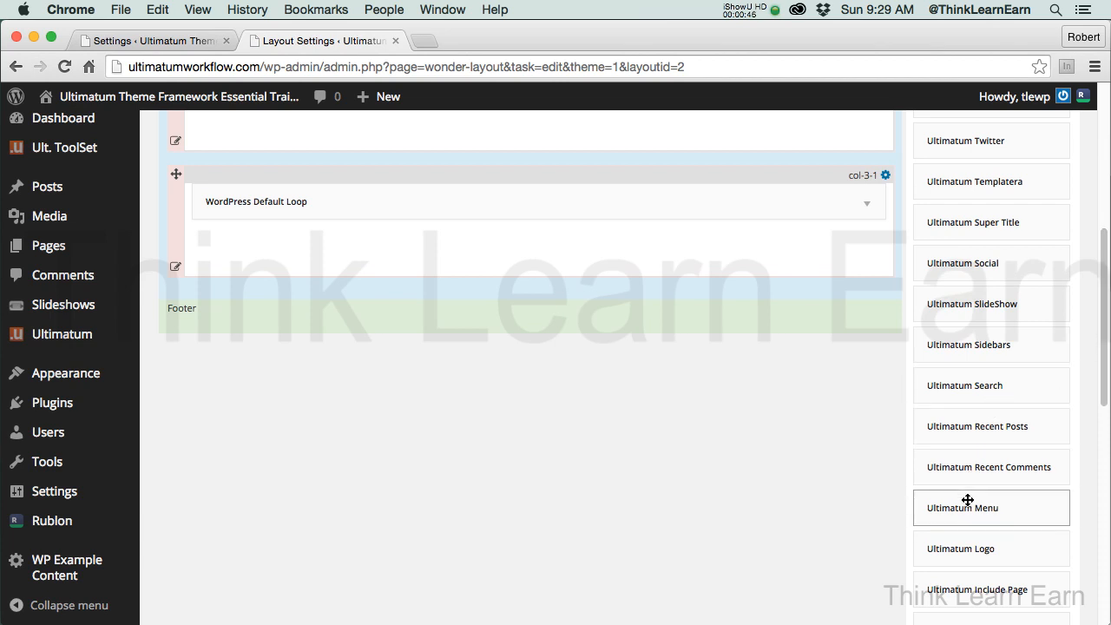
pyautogui.moveTo(1103, 378); pyautogui.dragTo(1108, 289)
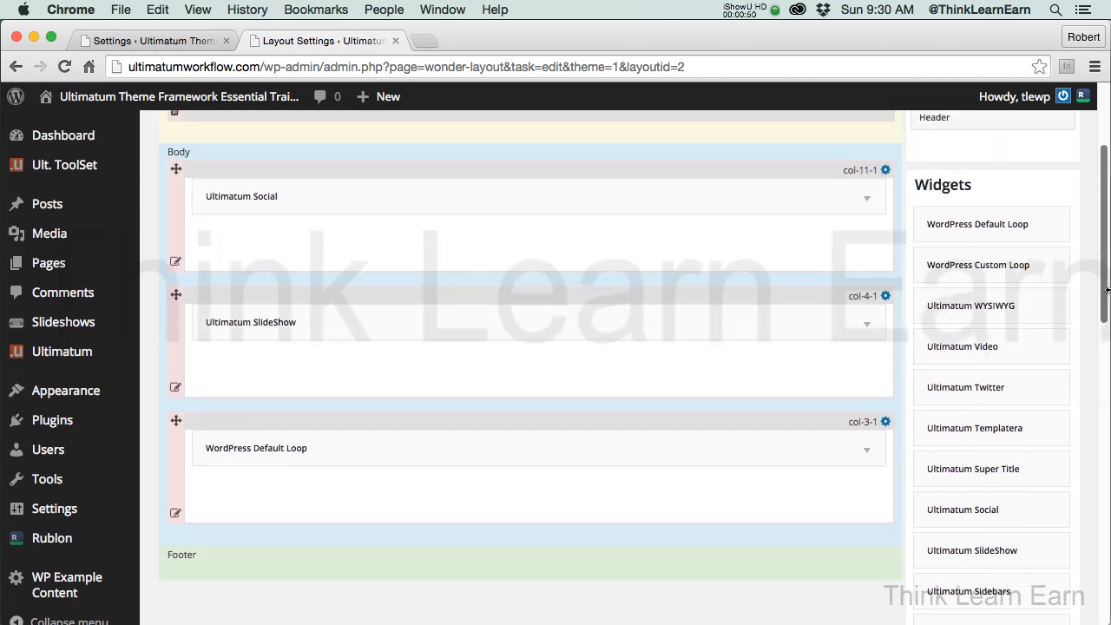
pyautogui.scroll(-1, 1108, 289)
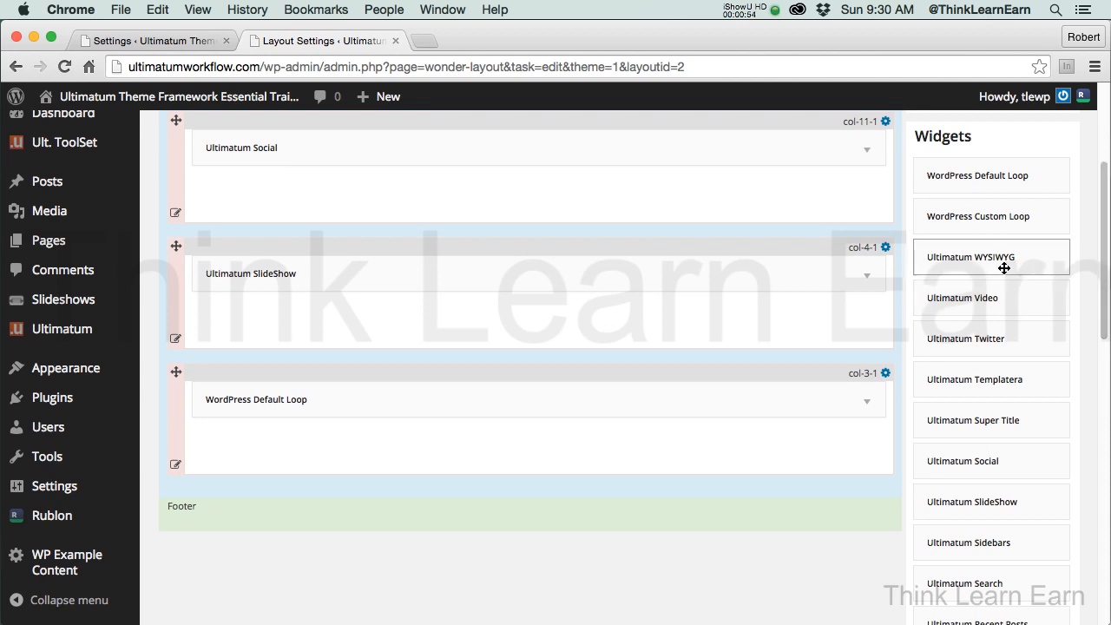
pyautogui.moveTo(999, 262); pyautogui.dragTo(640, 475)
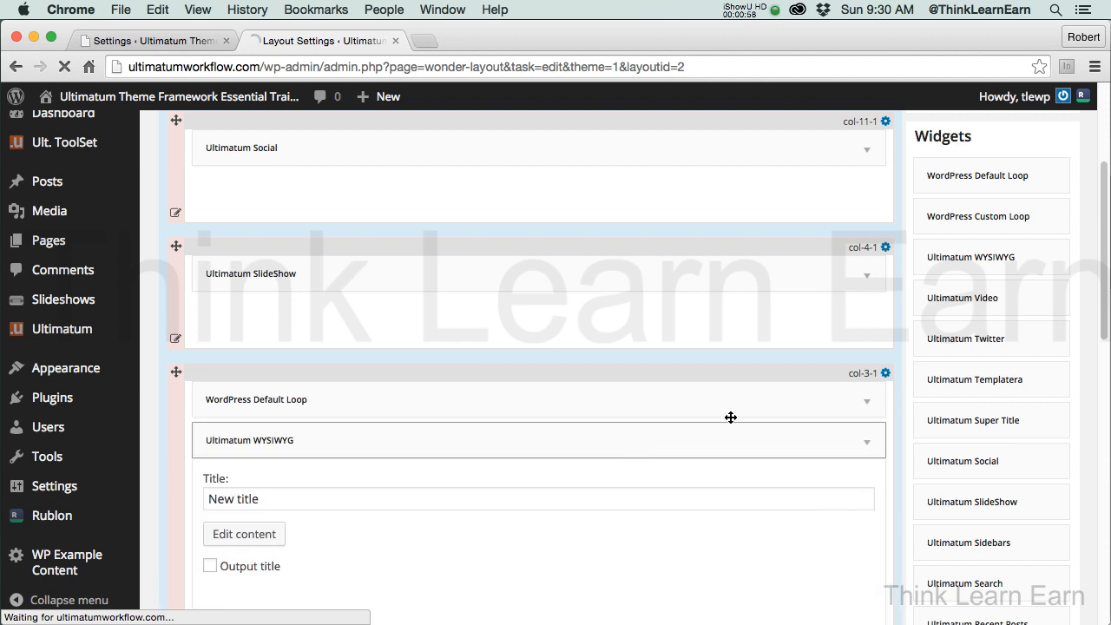
# - View the Ultimatum WYSIWYG widget's content editor, then collapse the widget without adding content
pyautogui.moveTo(1105, 314); pyautogui.dragTo(1107, 402)
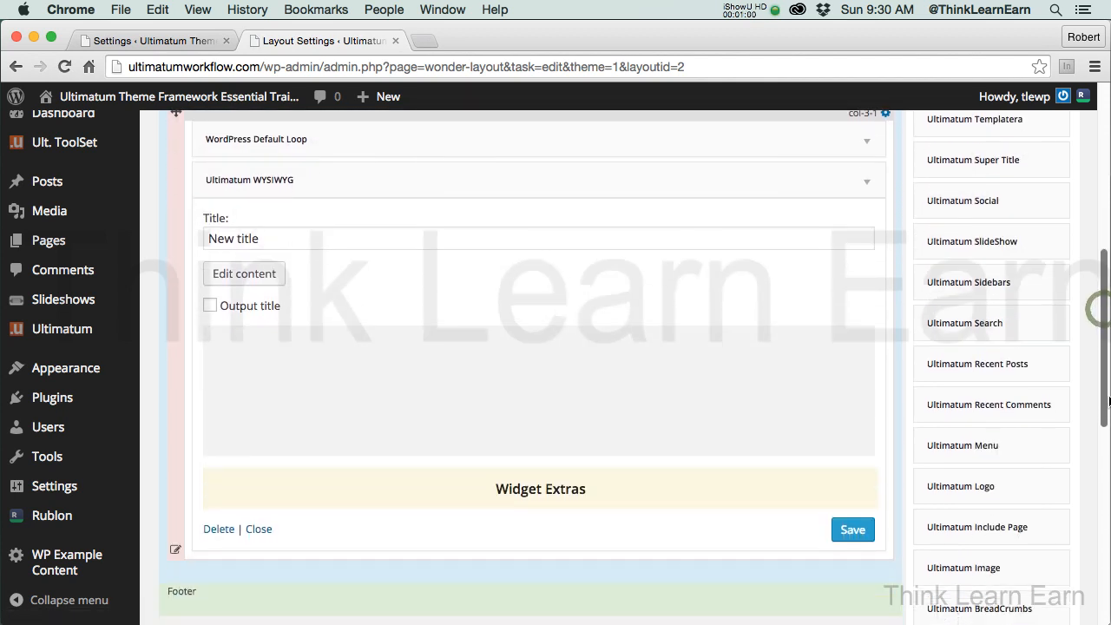
pyautogui.click(245, 276)
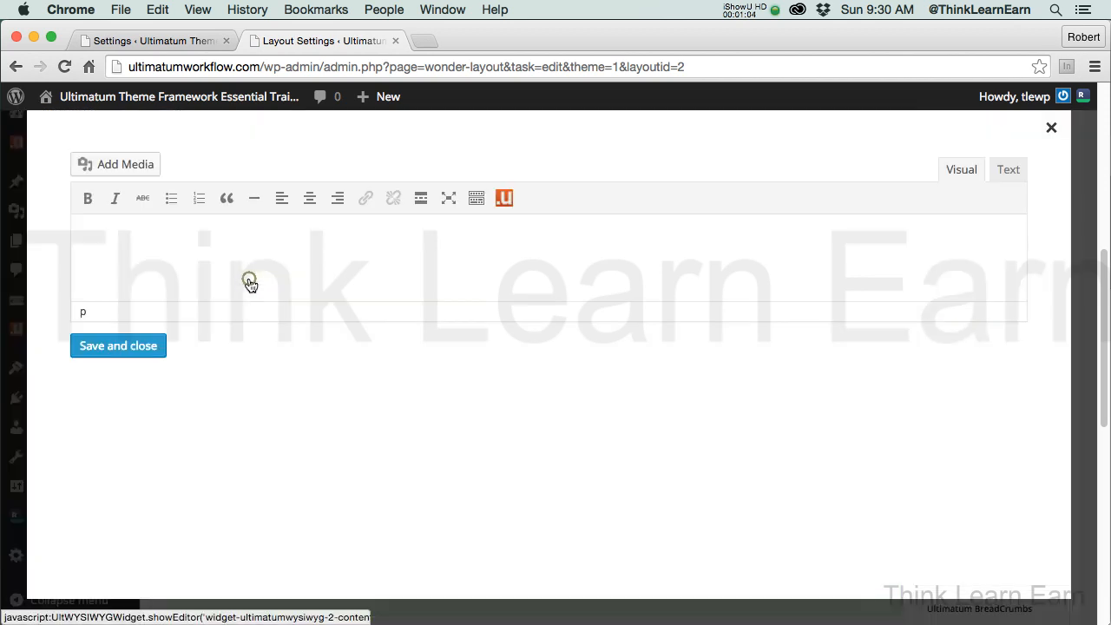
pyautogui.click(163, 241)
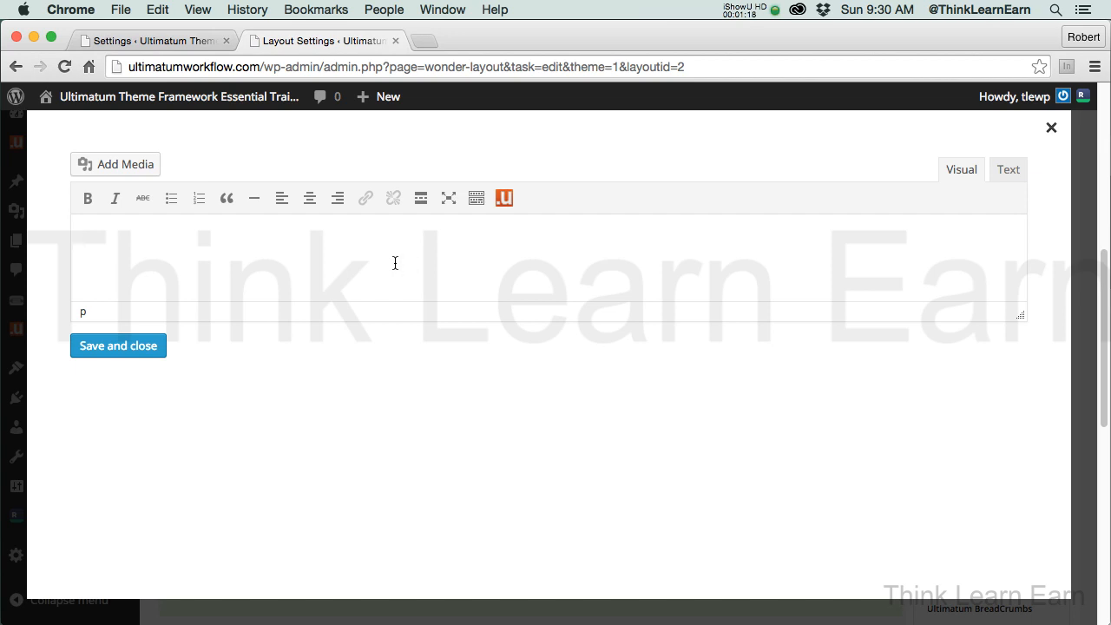
pyautogui.click(1052, 129)
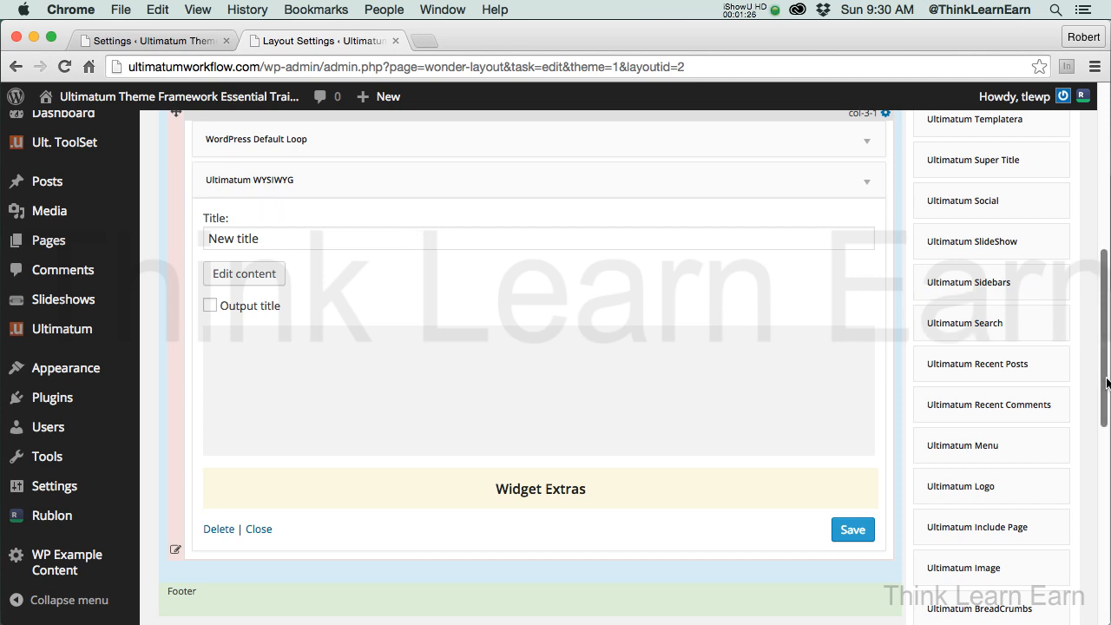
pyautogui.scroll(-5, 1105, 386)
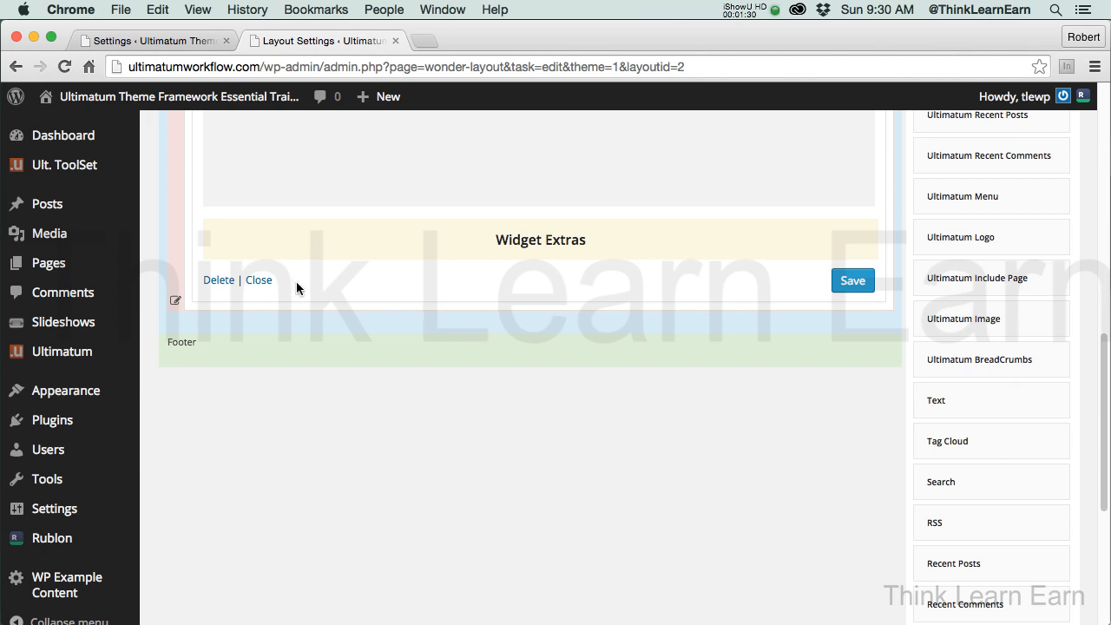
pyautogui.click(261, 281)
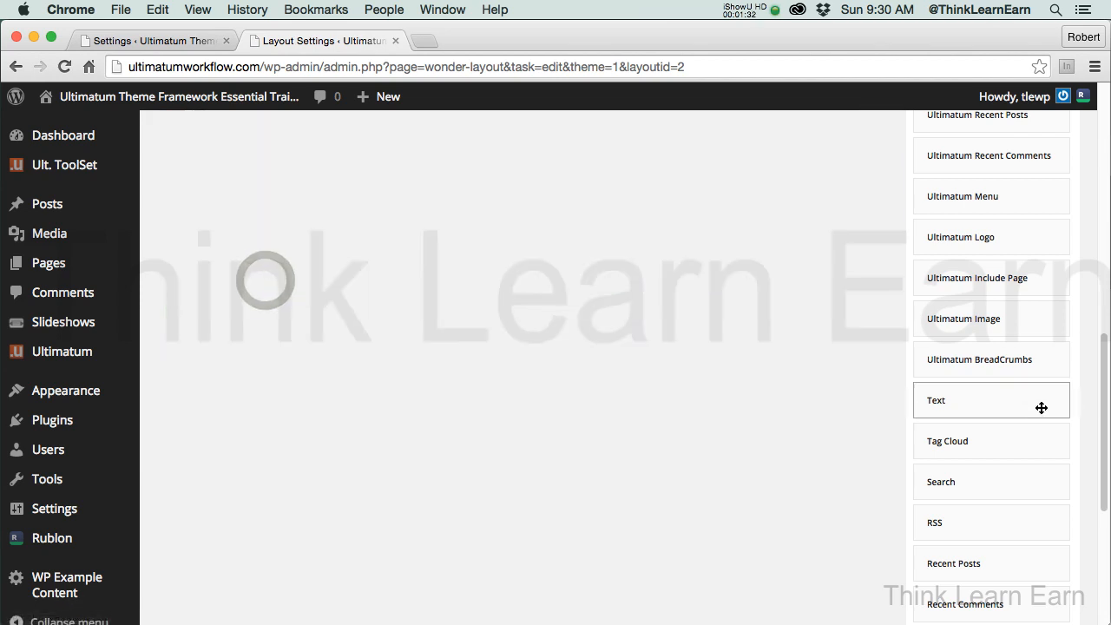
# - Add a Text widget below Ultimatum WYSIWYG in the col-3-1 row, view its plain text area and collapse it
pyautogui.scroll(-1, 1105, 408)
pyautogui.scroll(5, 1098, 395)
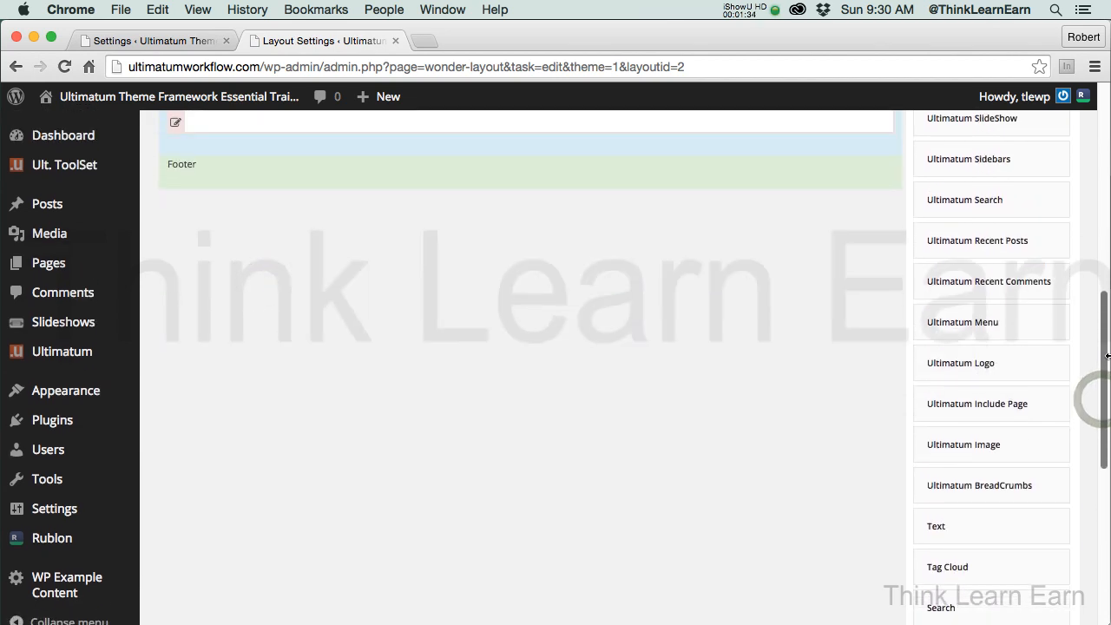
pyautogui.moveTo(977, 606); pyautogui.dragTo(491, 182)
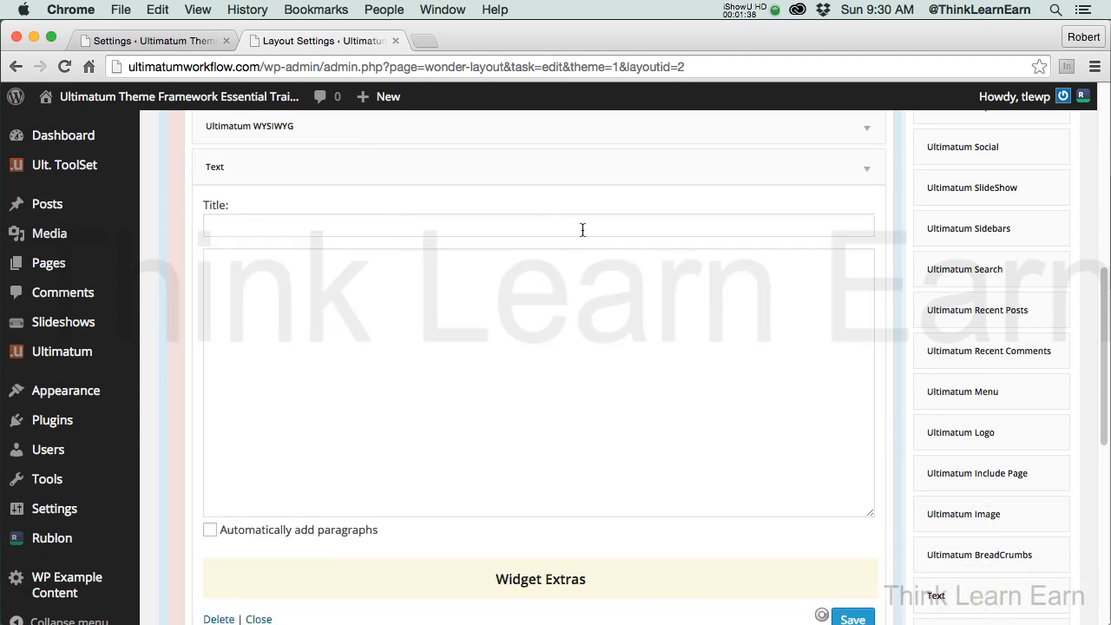
pyautogui.click(565, 345)
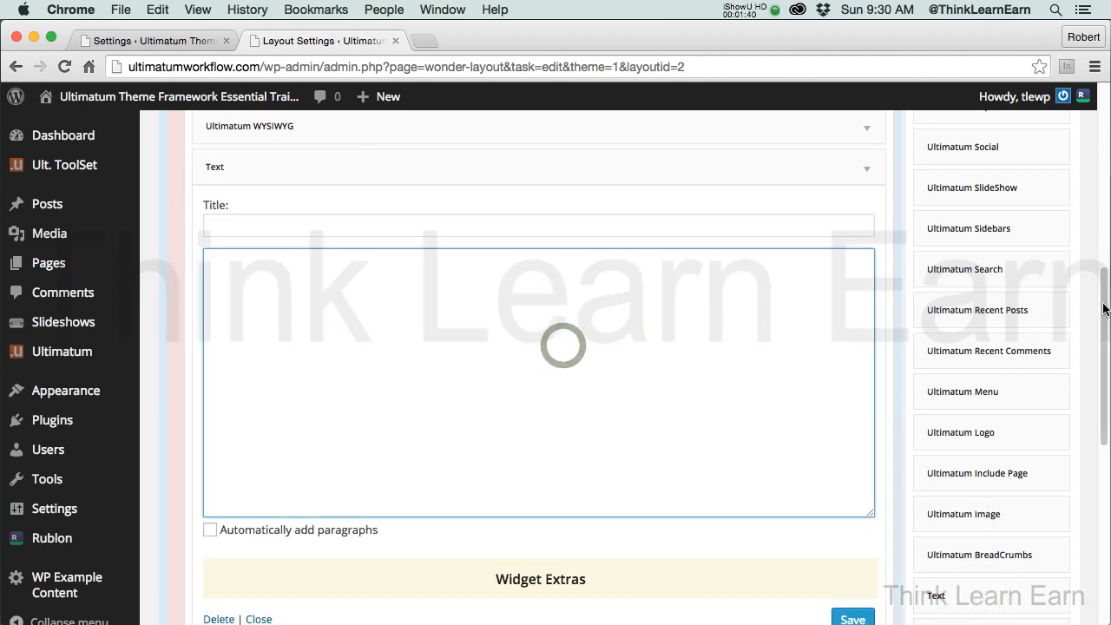
pyautogui.scroll(-2, 1055, 334)
pyautogui.click(382, 267)
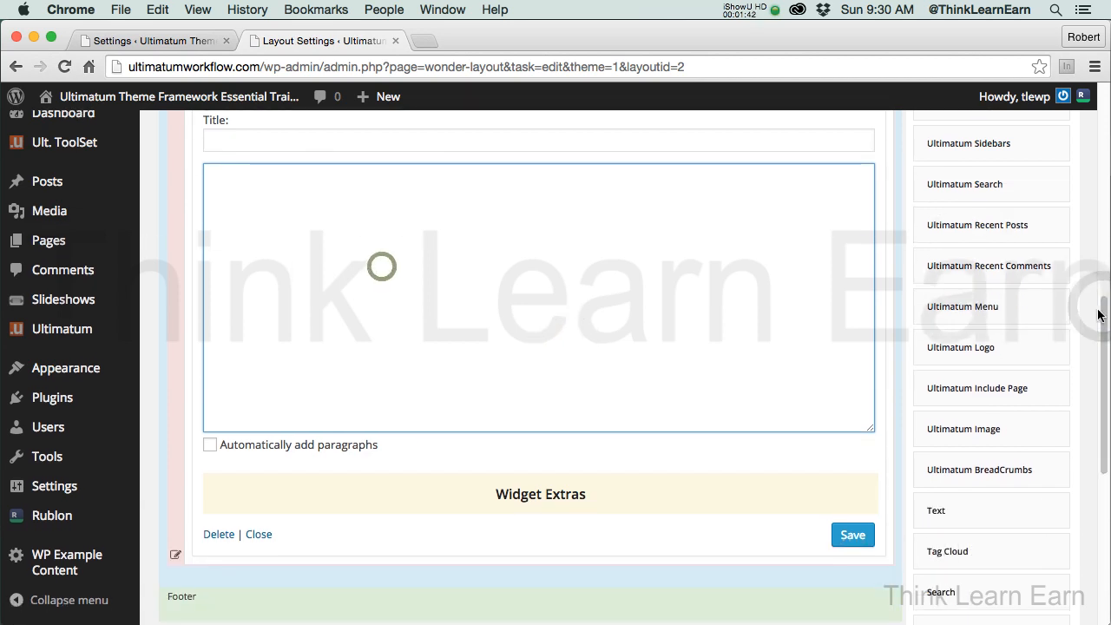
pyautogui.moveTo(1106, 330); pyautogui.dragTo(1106, 276)
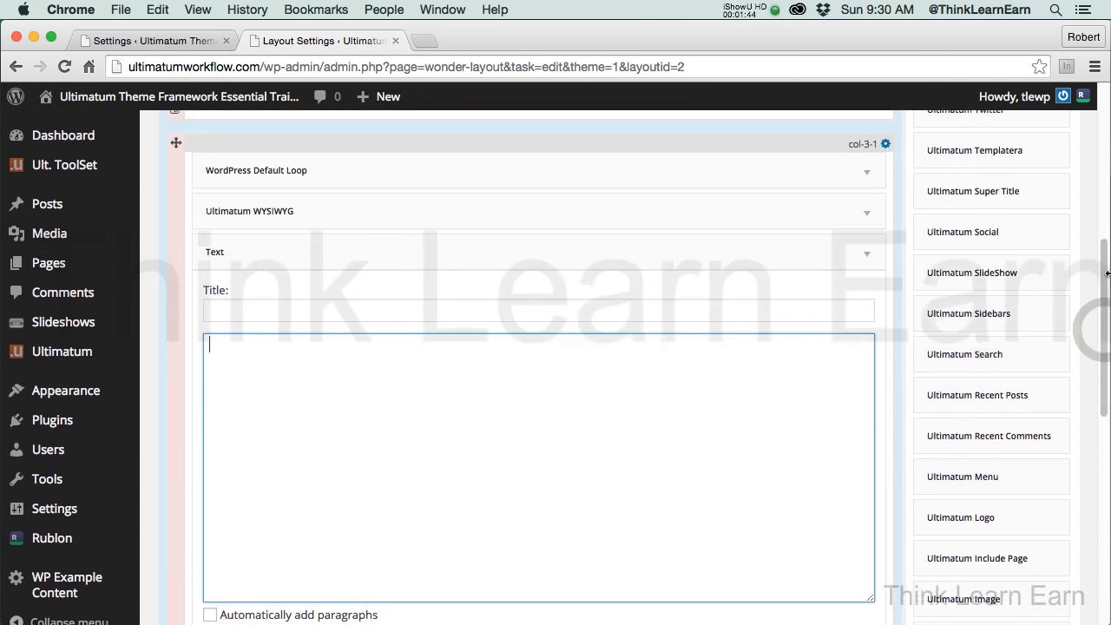
pyautogui.click(864, 264)
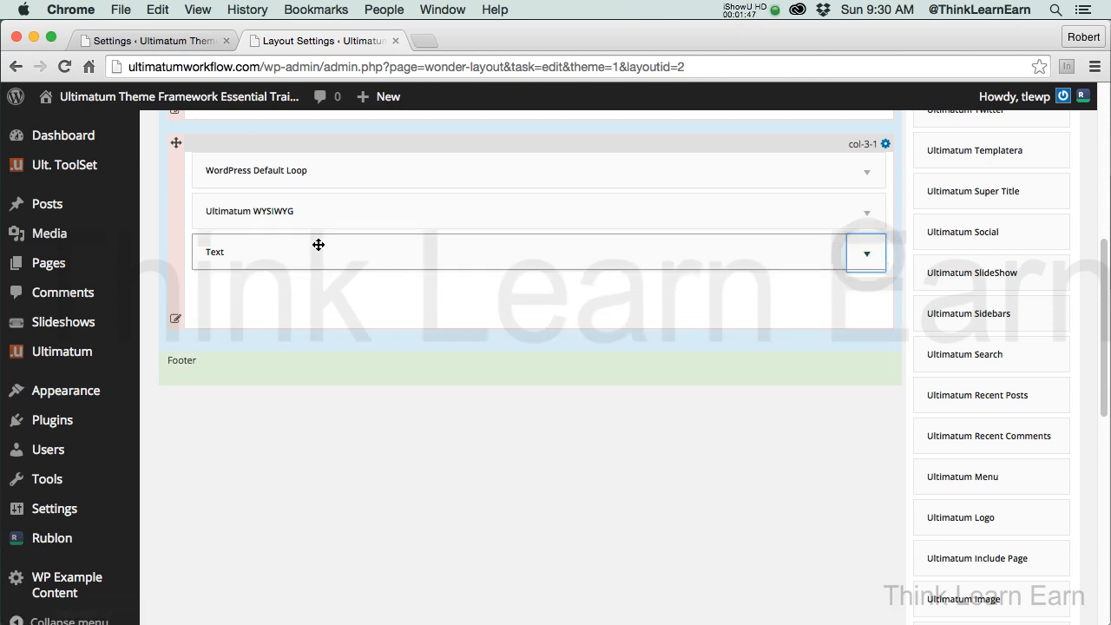
# - Delete the Text widget from the col-3-1 row
pyautogui.click(866, 254)
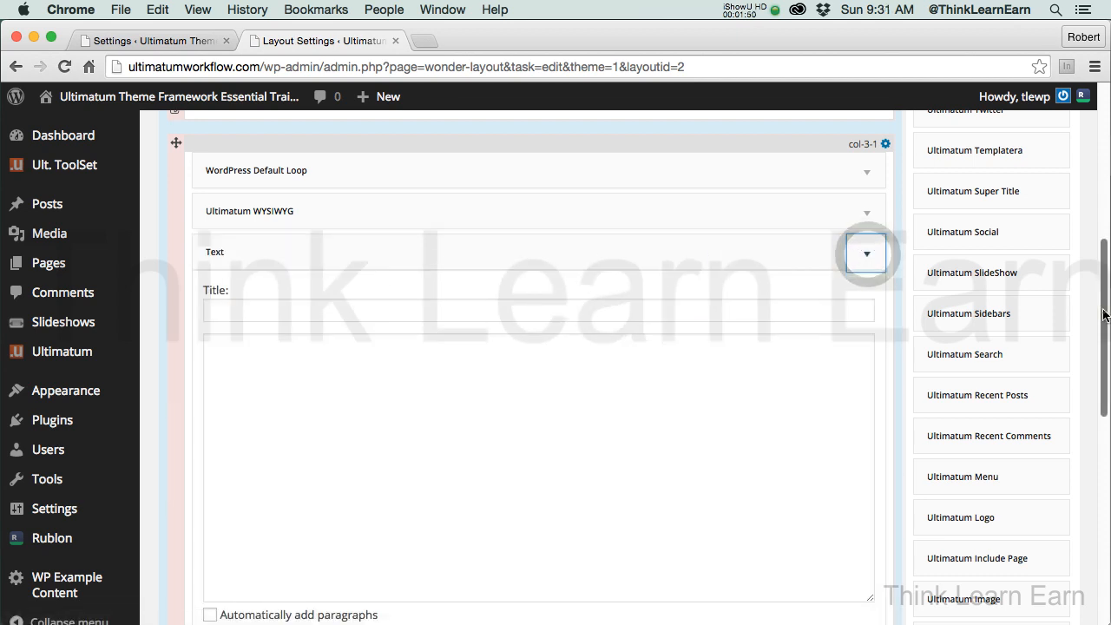
pyautogui.moveTo(1103, 310); pyautogui.dragTo(1102, 419)
pyautogui.click(219, 382)
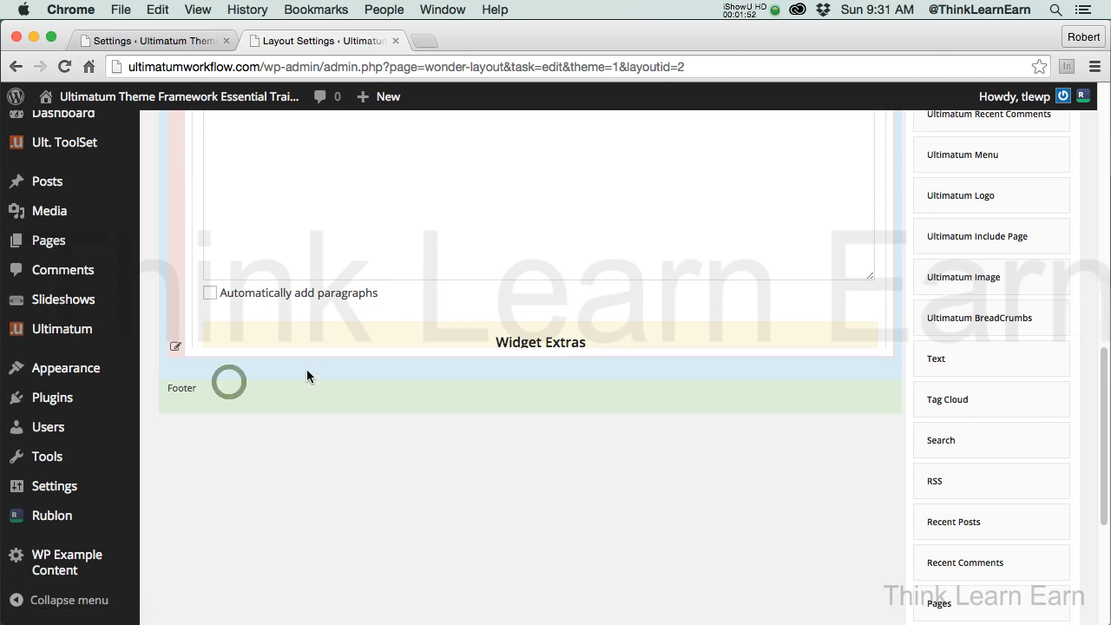
# - Set the Ultimatum WYSIWYG widget's title to "my new info", leaving Output title unchecked
pyautogui.moveTo(1103, 363); pyautogui.dragTo(1104, 219)
pyautogui.click(867, 314)
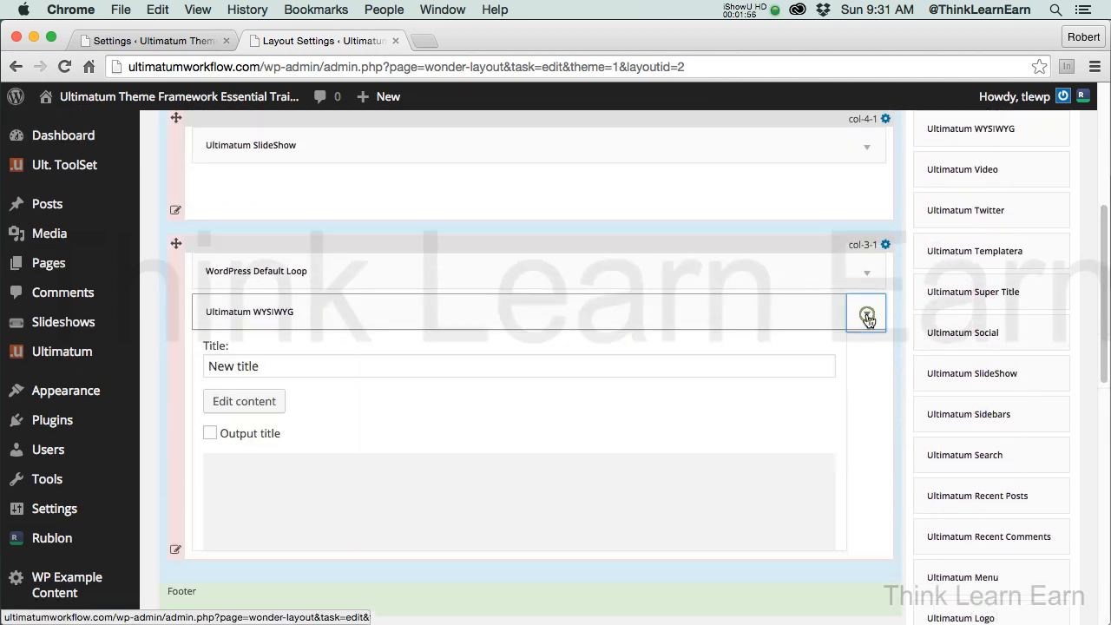
pyautogui.moveTo(1103, 304); pyautogui.dragTo(1107, 370)
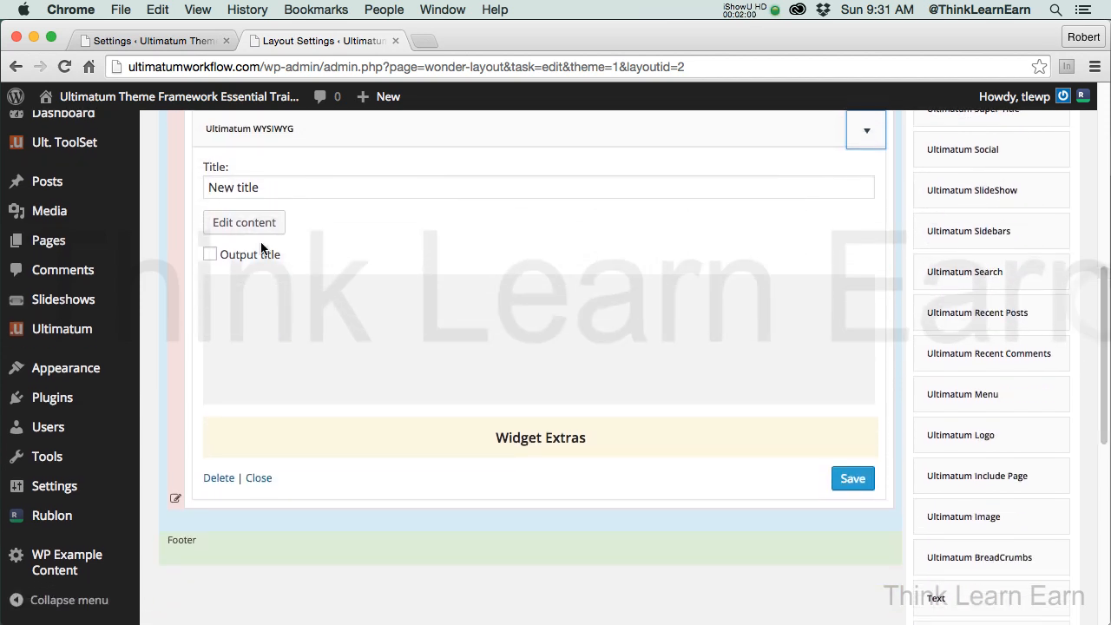
pyautogui.click(209, 255)
pyautogui.click(209, 255)
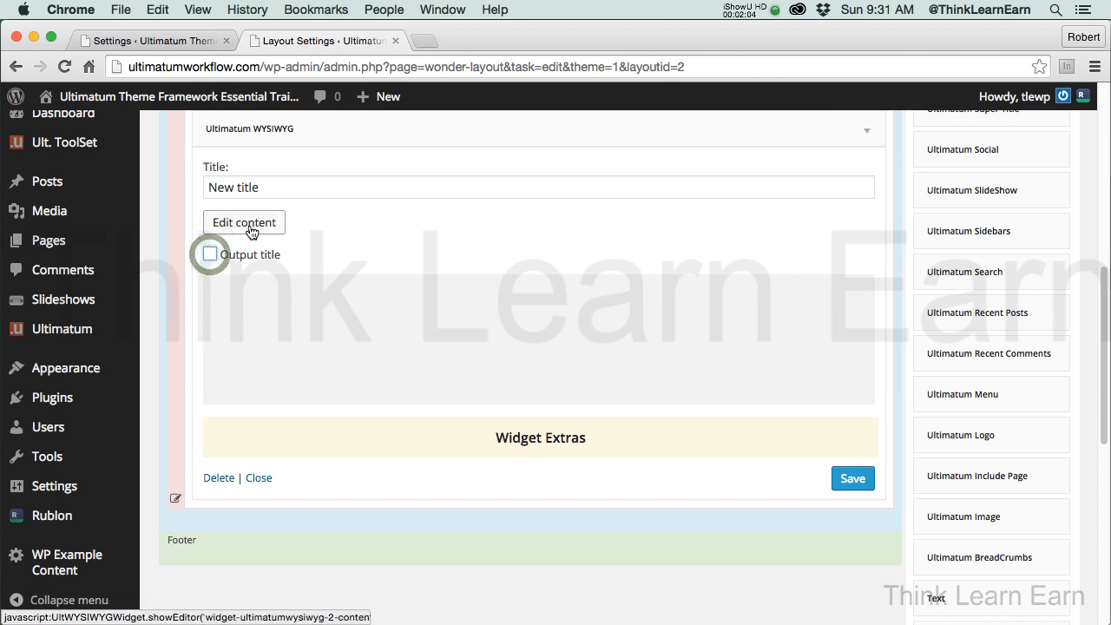
pyautogui.tripleClick(272, 188)
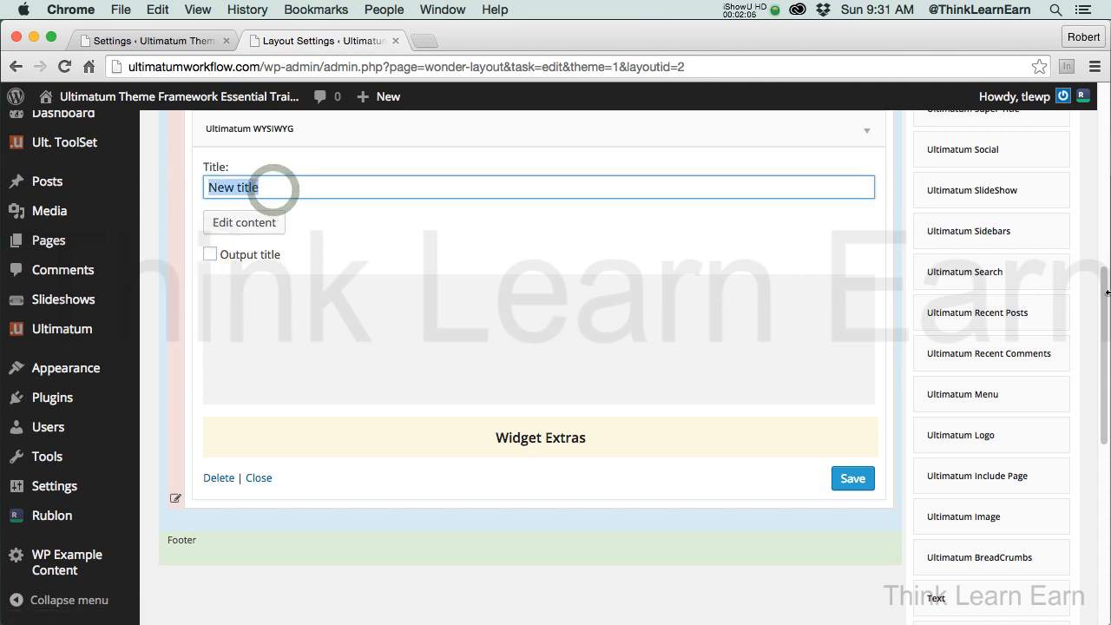
pyautogui.write('my new info')
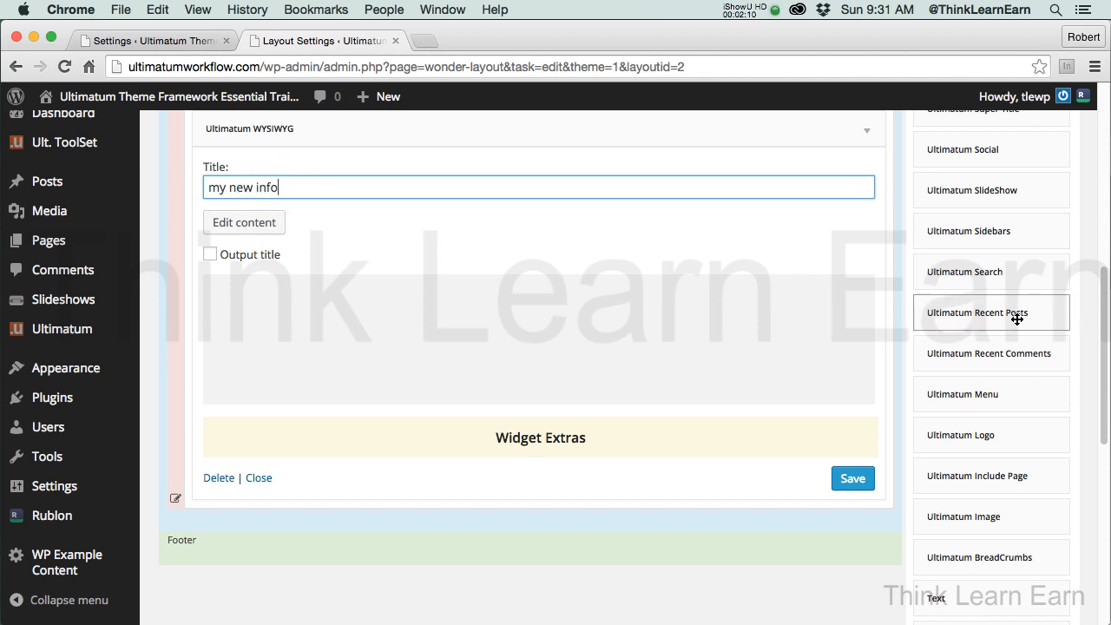
# - Open the WYSIWYG widget's content editor and start creating a Tabs shortcode from the Ultimatum shortcode list
pyautogui.click(262, 222)
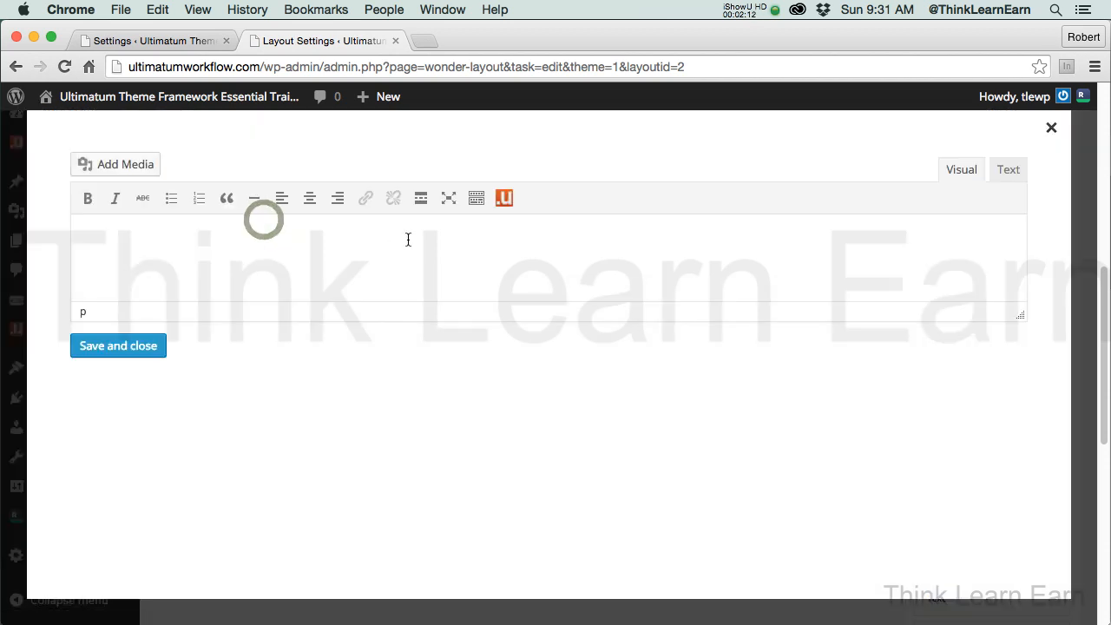
pyautogui.click(237, 239)
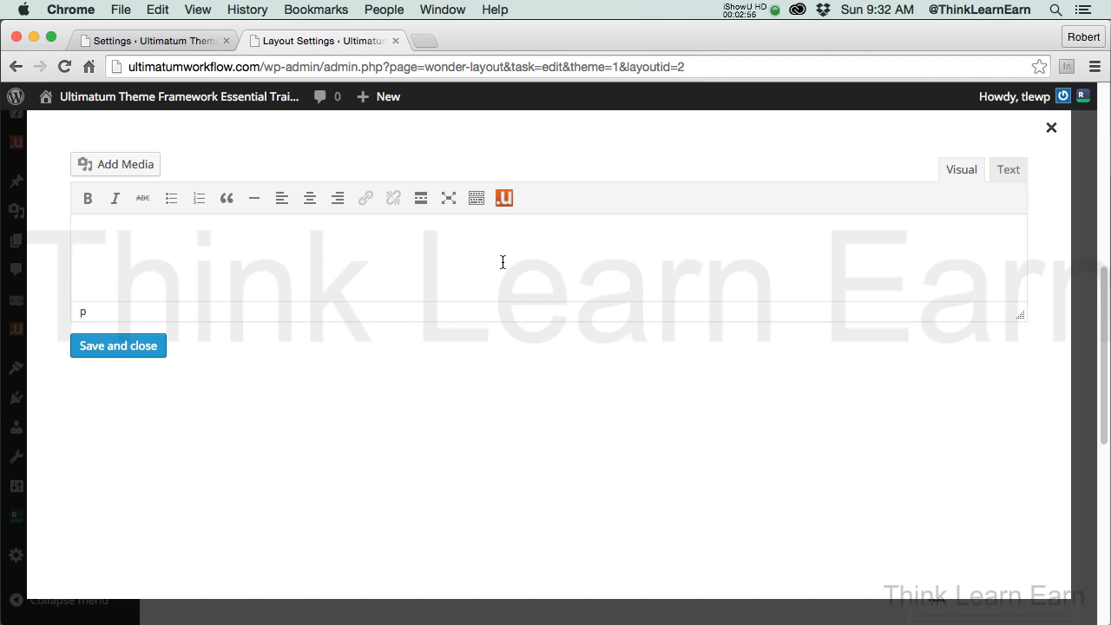
pyautogui.click(505, 199)
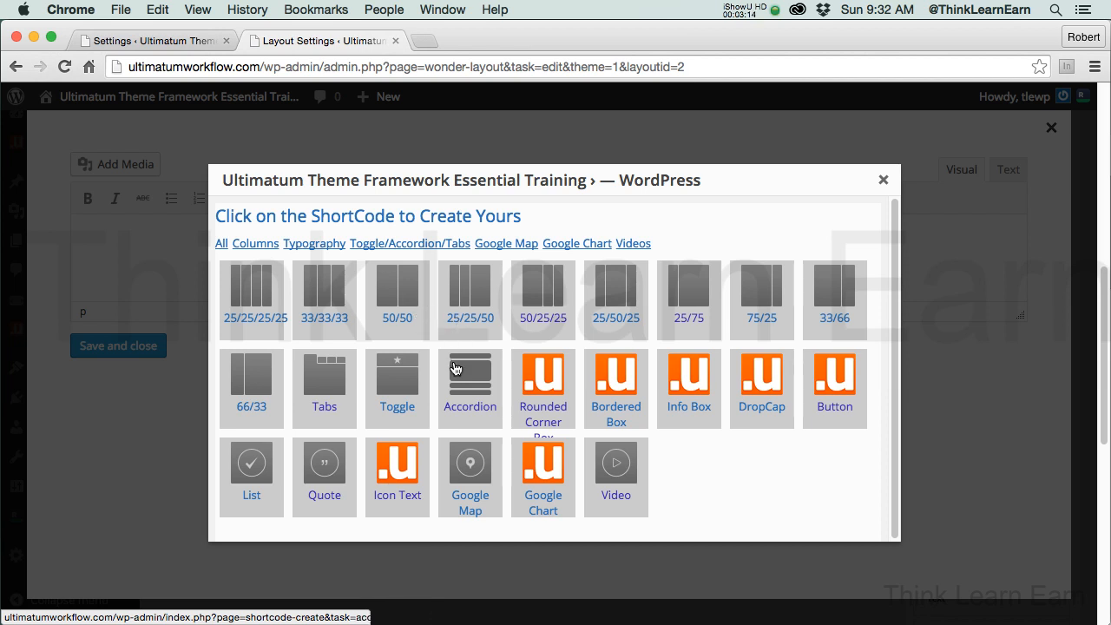
pyautogui.click(338, 377)
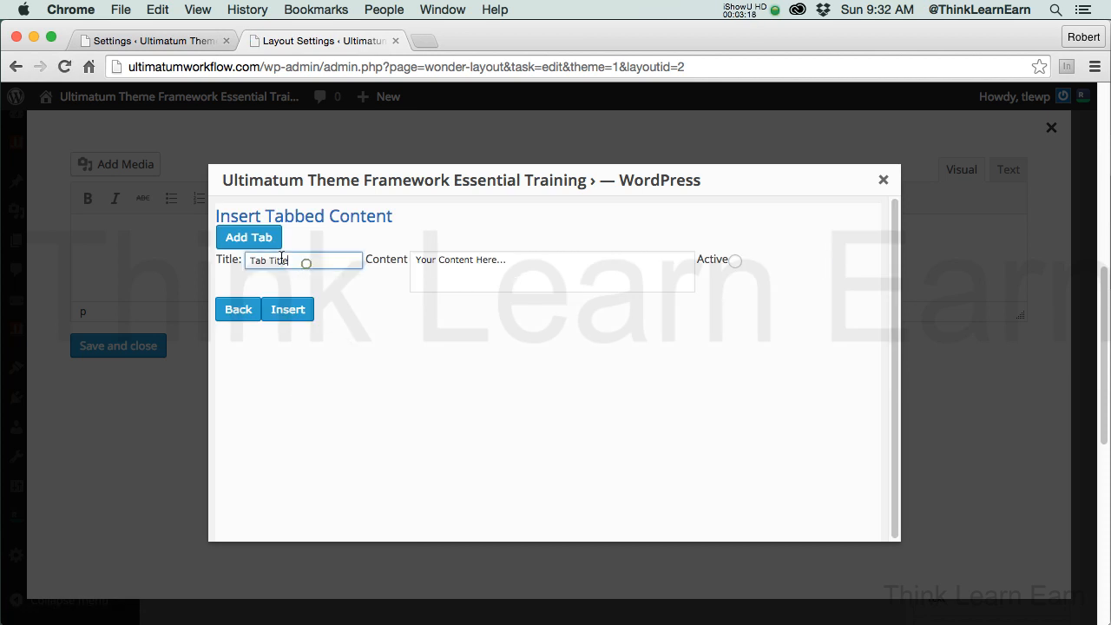
# - Set both the title and the content of the first tab to "Tab One" and make it active
pyautogui.tripleClick(305, 260)
pyautogui.doubleClick(278, 261)
pyautogui.write('One')
pyautogui.tripleClick(315, 262)
pyautogui.press('super+c')
pyautogui.click(502, 266)
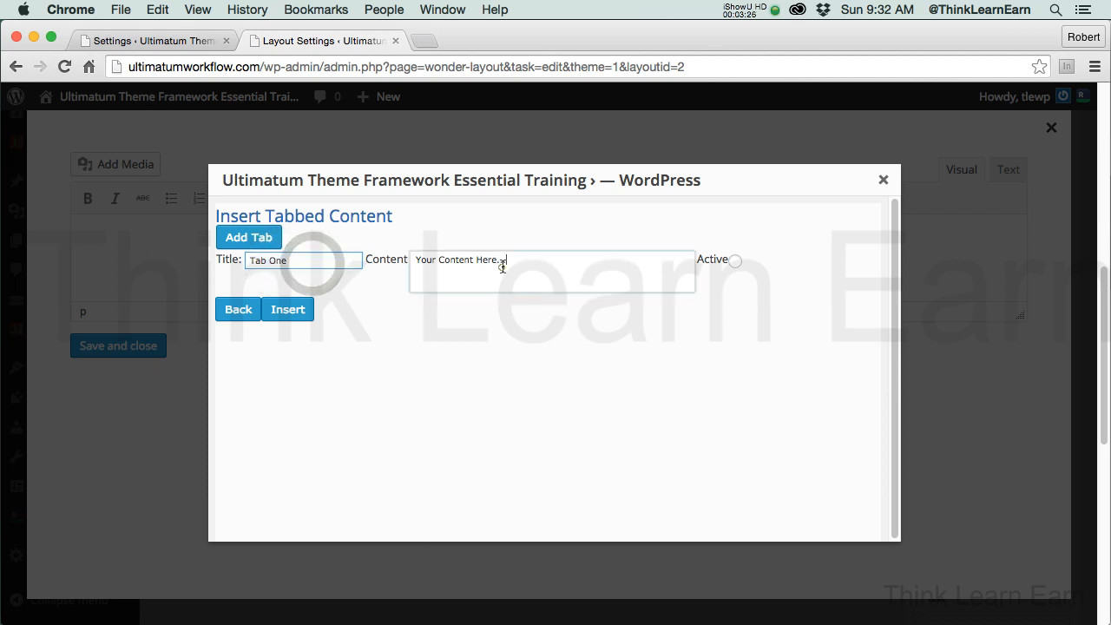
pyautogui.press('super+a')
pyautogui.press('super+v')
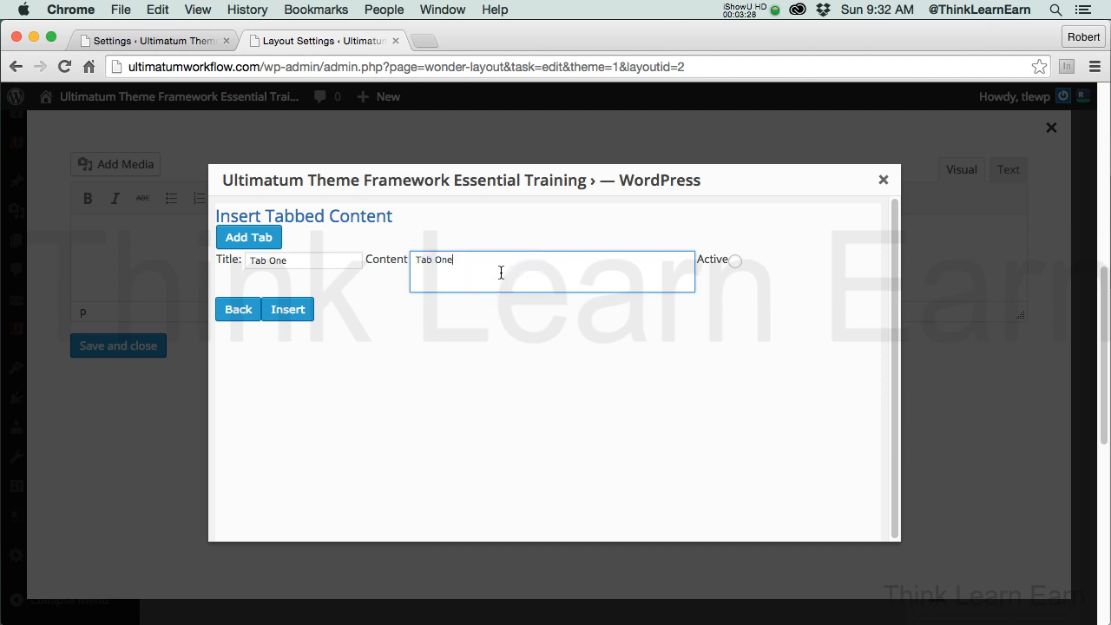
pyautogui.click(738, 262)
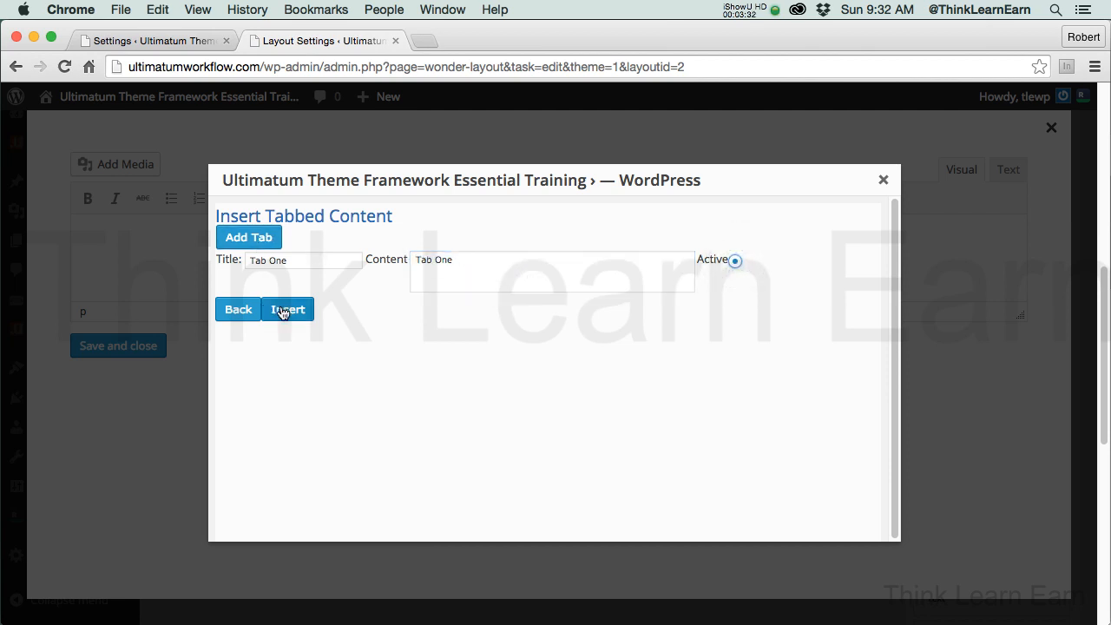
# - Add a second tab to the tabbed content and title it "Tab Two"
pyautogui.click(248, 237)
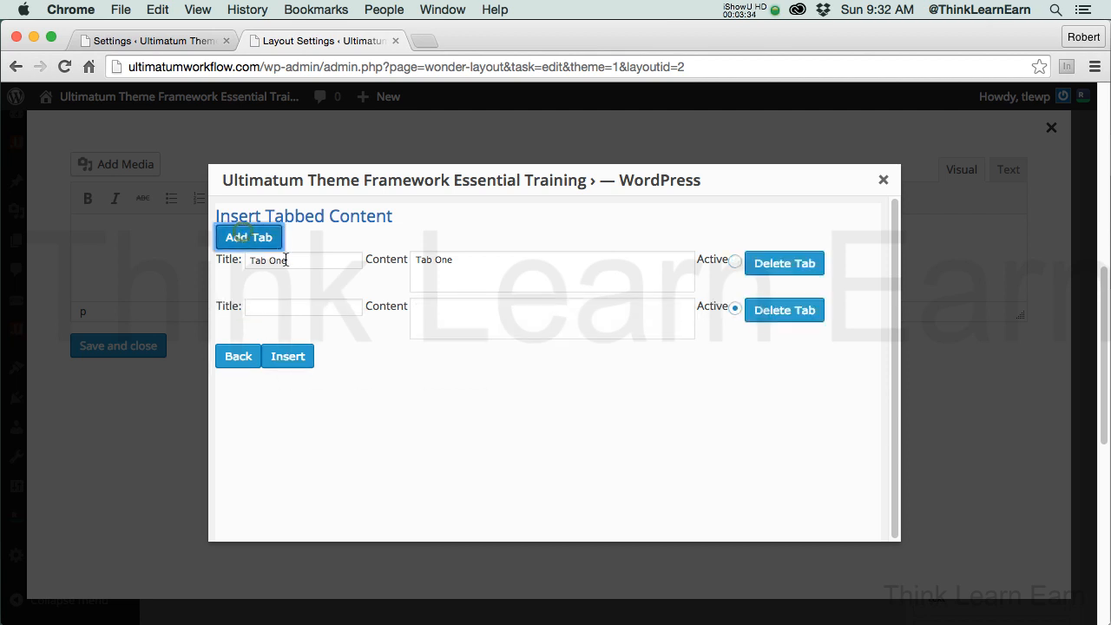
pyautogui.click(303, 306)
pyautogui.write('Tab One')
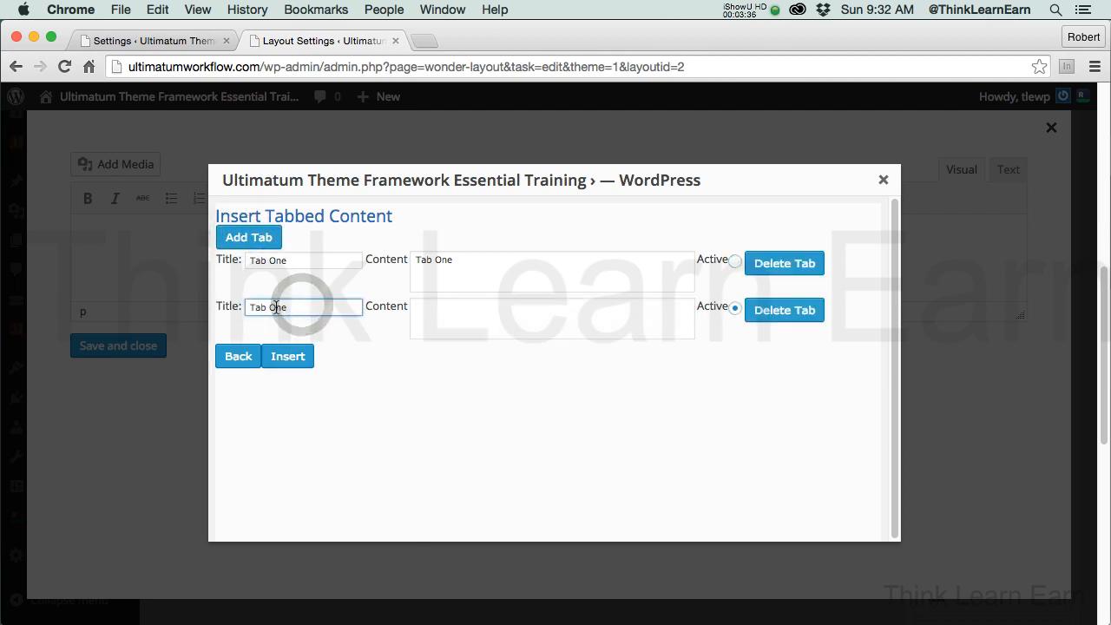
pyautogui.doubleClick(277, 307)
pyautogui.write('Tw')
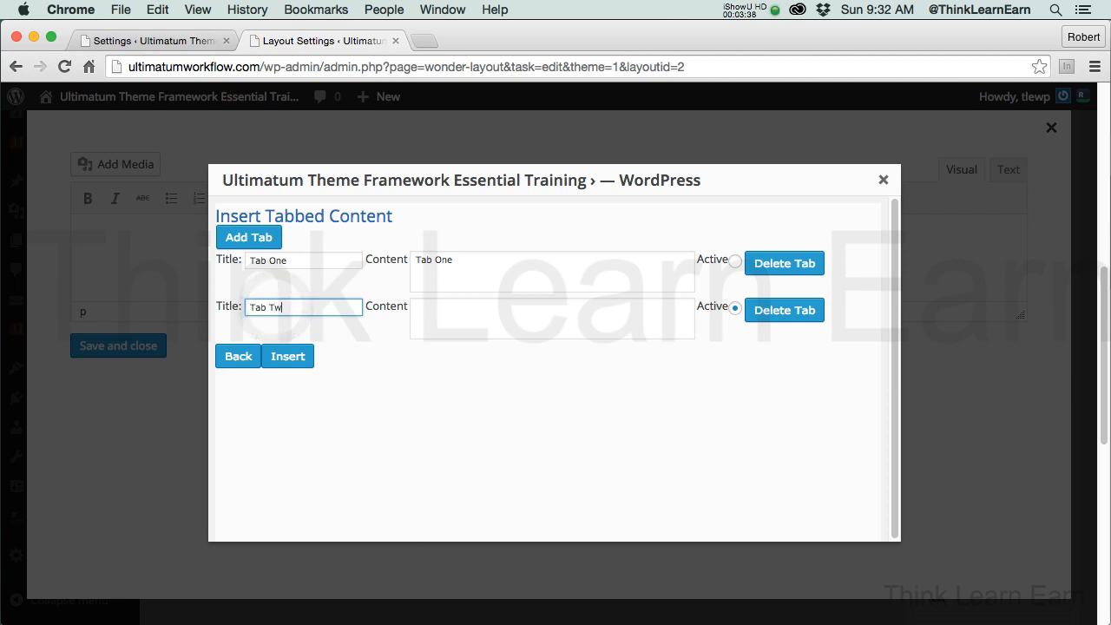
pyautogui.write('p')
pyautogui.press('super+a')
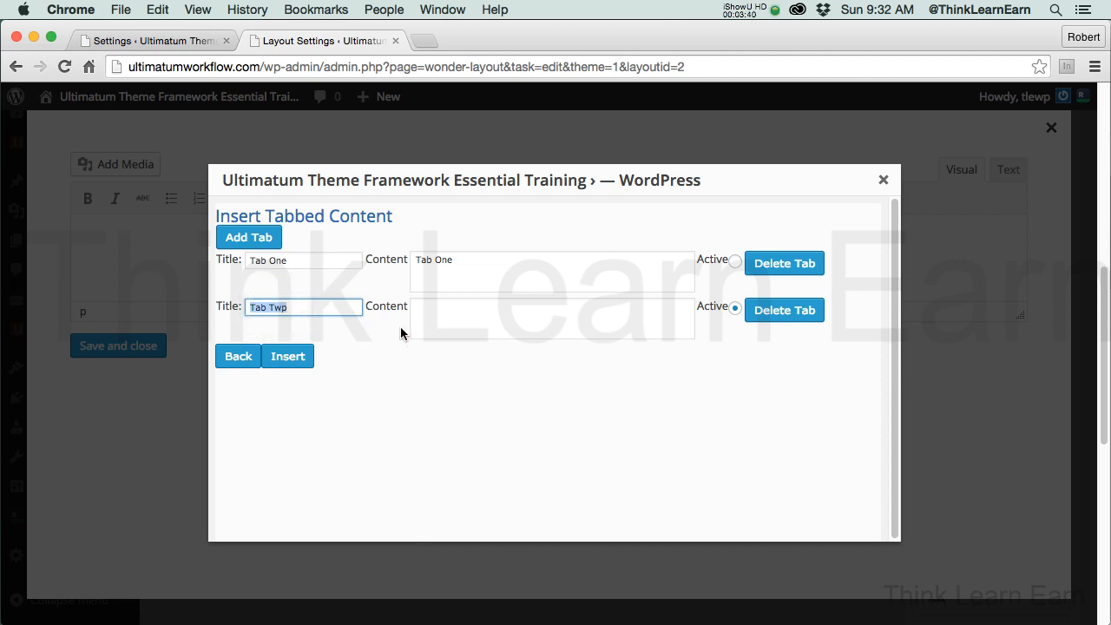
pyautogui.click(308, 308)
pyautogui.press('BackSpace')
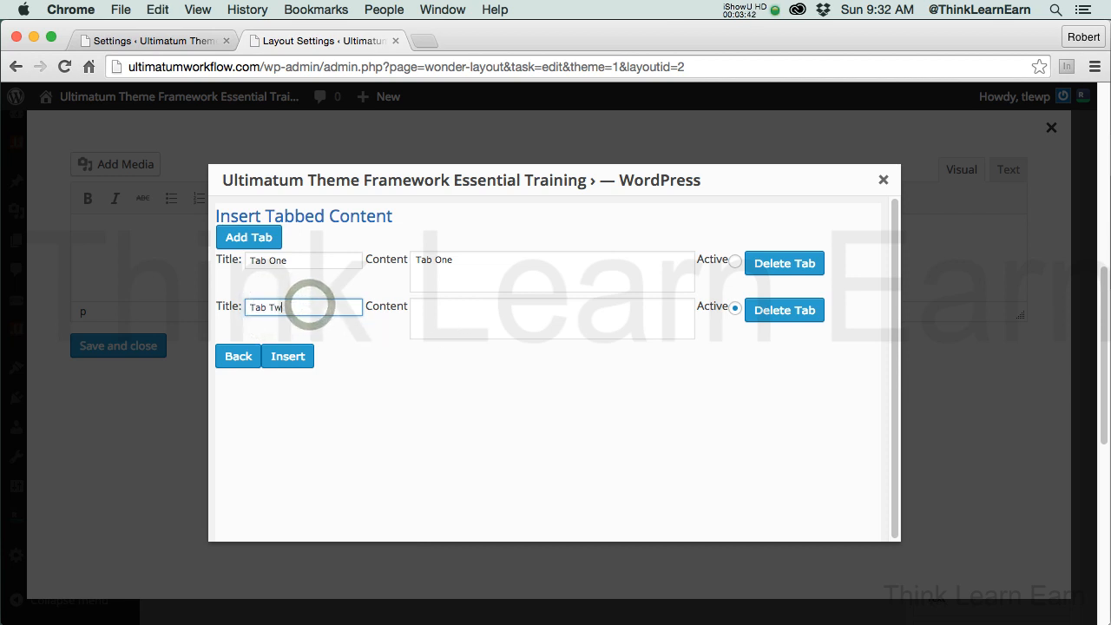
pyautogui.write('o')
# - Copy the second tab's title into its content so that both read "Tab Two"
pyautogui.press('super+a')
pyautogui.press('super+c')
pyautogui.press('BackSpace')
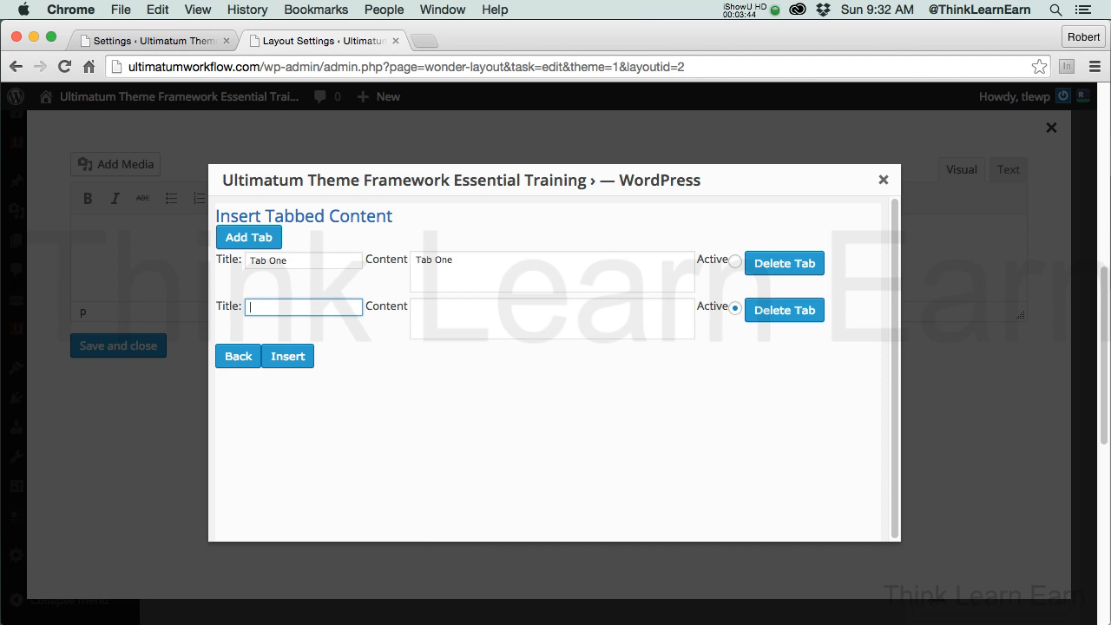
pyautogui.click(508, 320)
pyautogui.press('super+v')
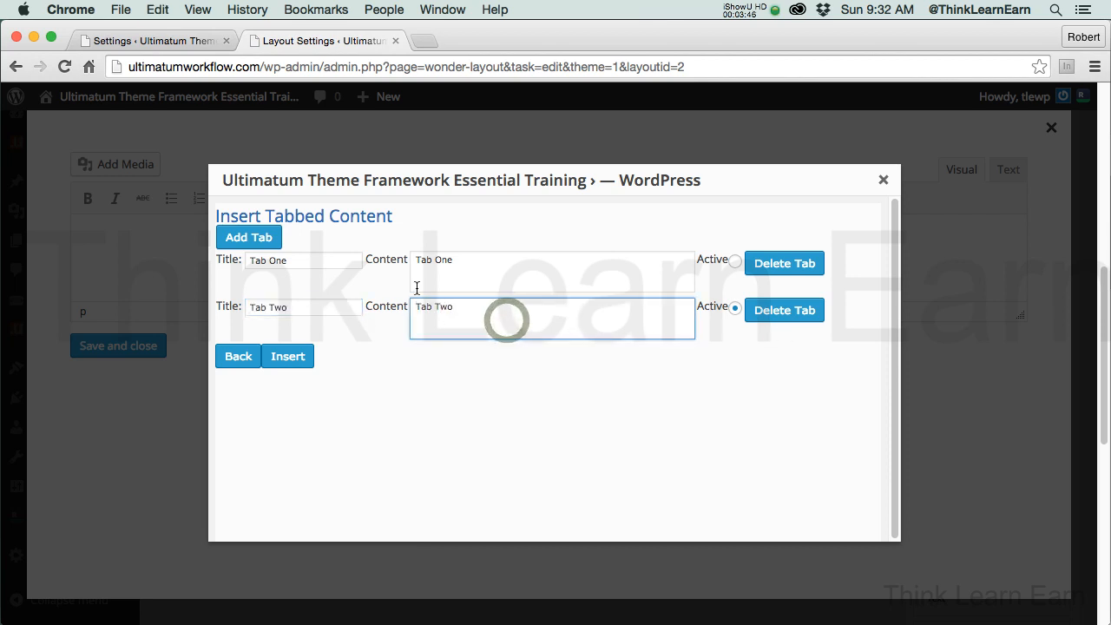
# - Add a third tab with "Tab Three" as title and content, and insert the tabs shortcode with Tab One active
pyautogui.click(263, 243)
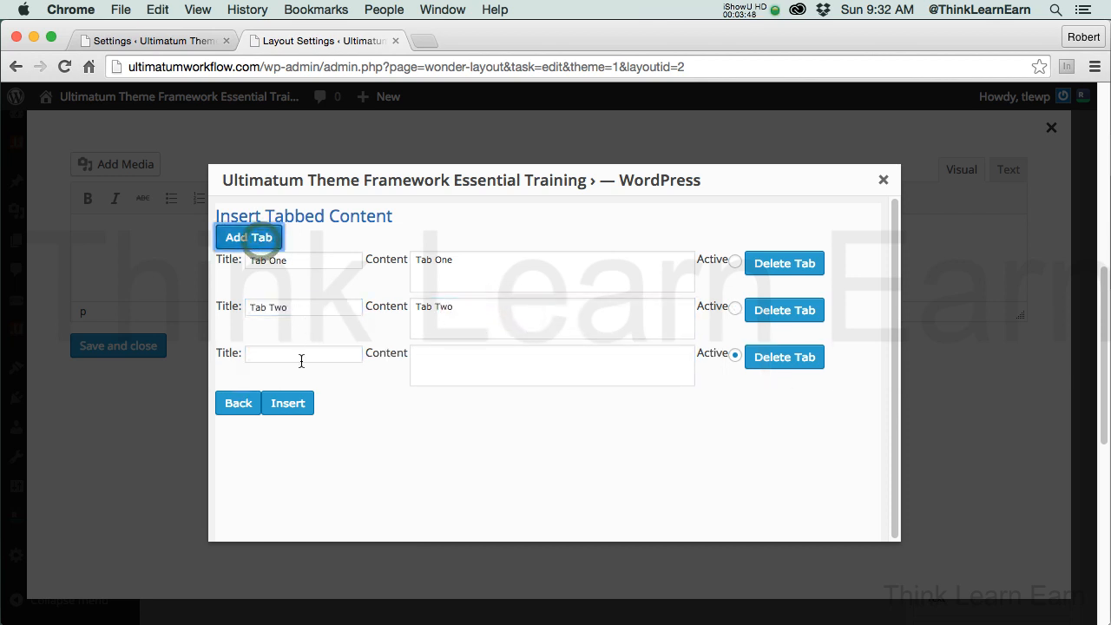
pyautogui.click(301, 357)
pyautogui.press('super+v')
pyautogui.press('BackSpace')
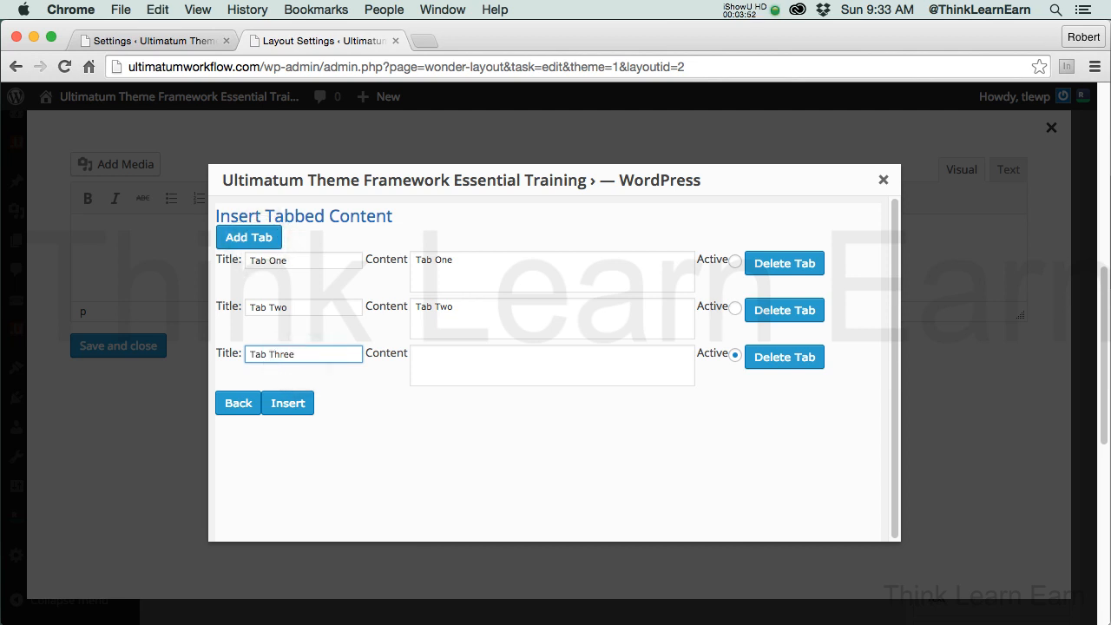
pyautogui.press('super+a')
pyautogui.press('super+c')
pyautogui.click(451, 362)
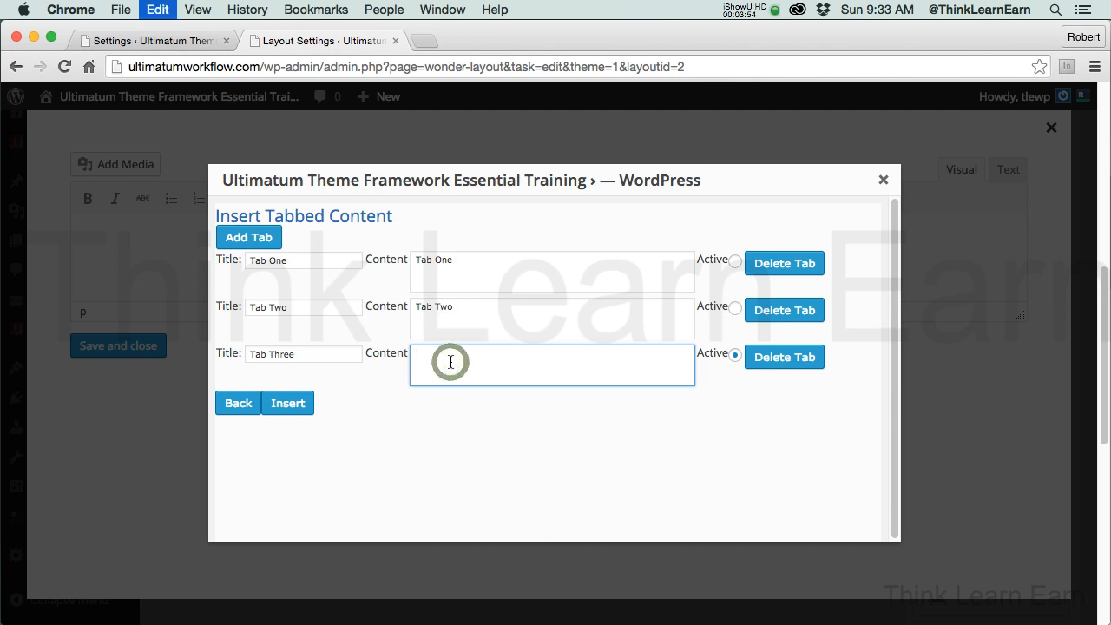
pyautogui.press('super+v')
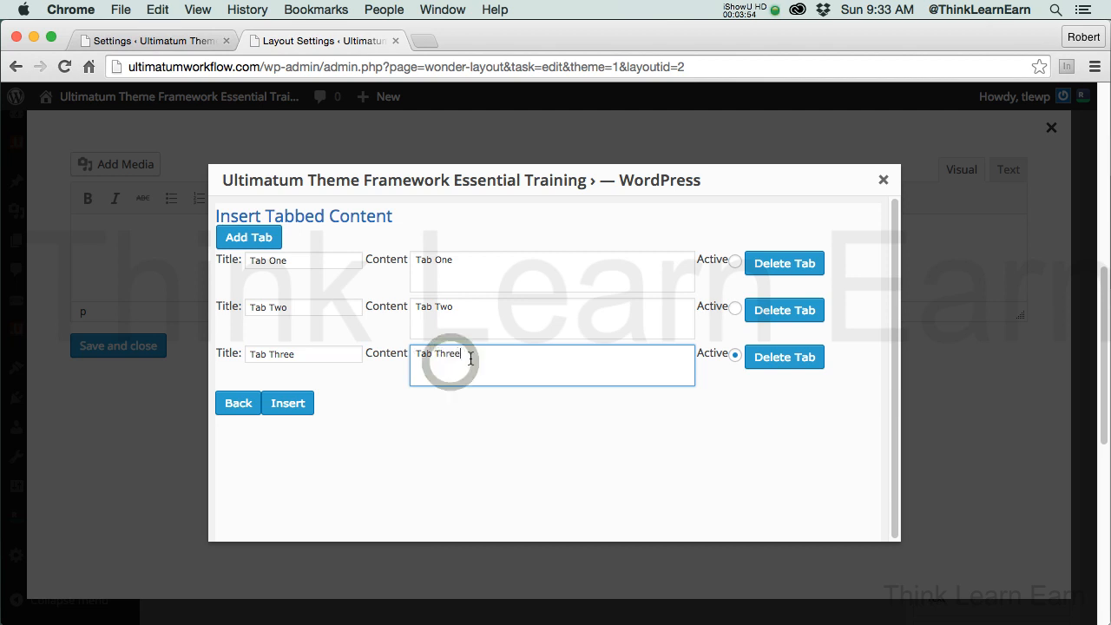
pyautogui.click(289, 410)
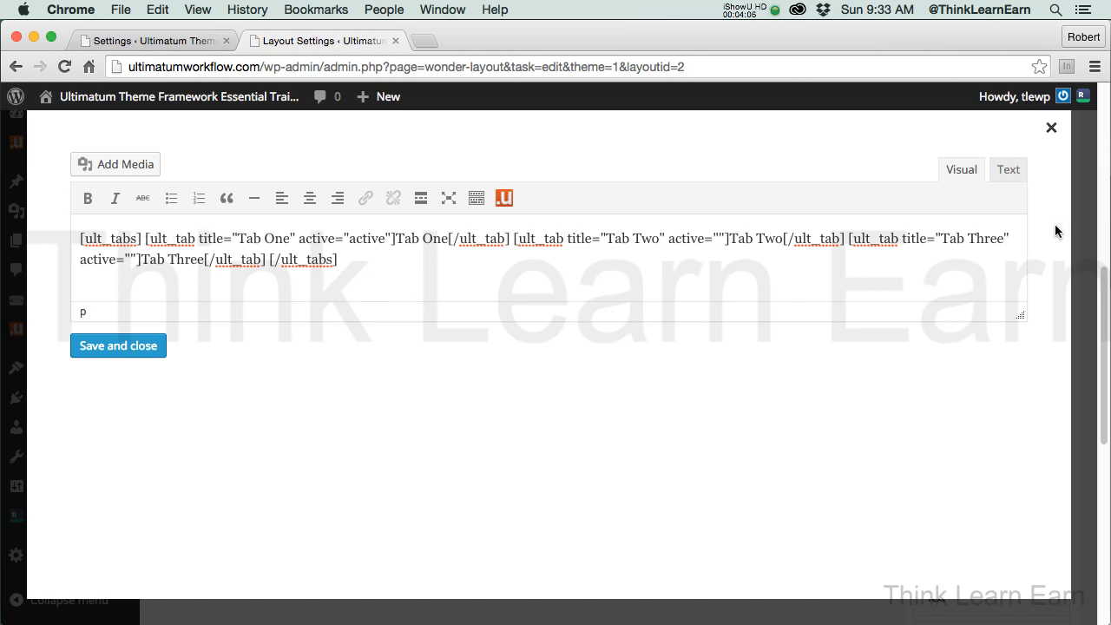
# - Check the shortcode in the text view, save the content and the "my new info" widget, and collapse the widget
pyautogui.click(1012, 171)
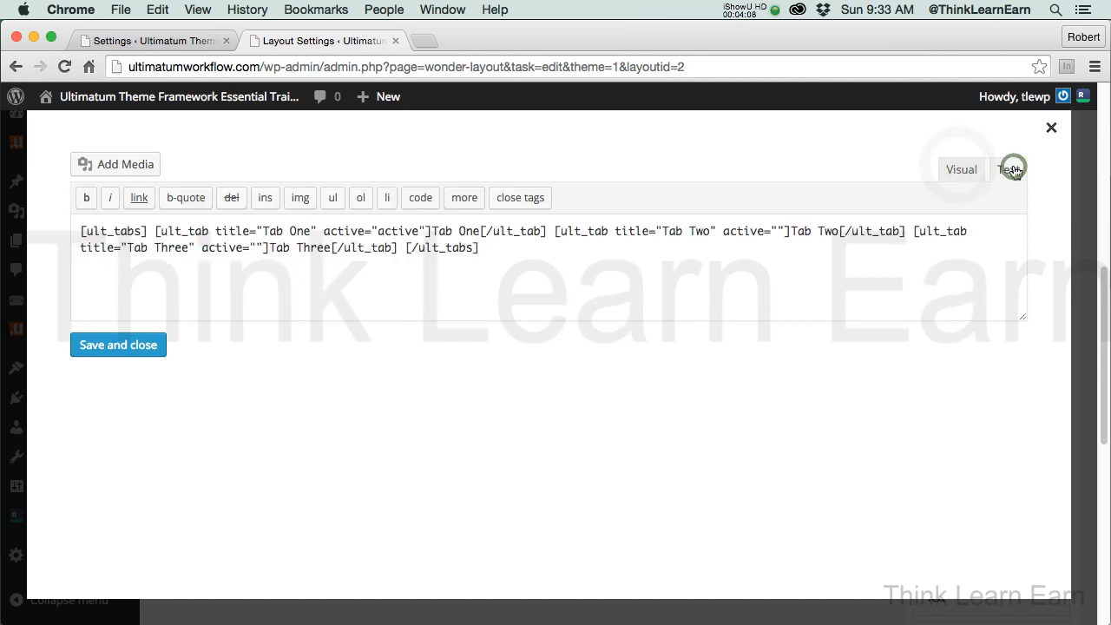
pyautogui.click(959, 170)
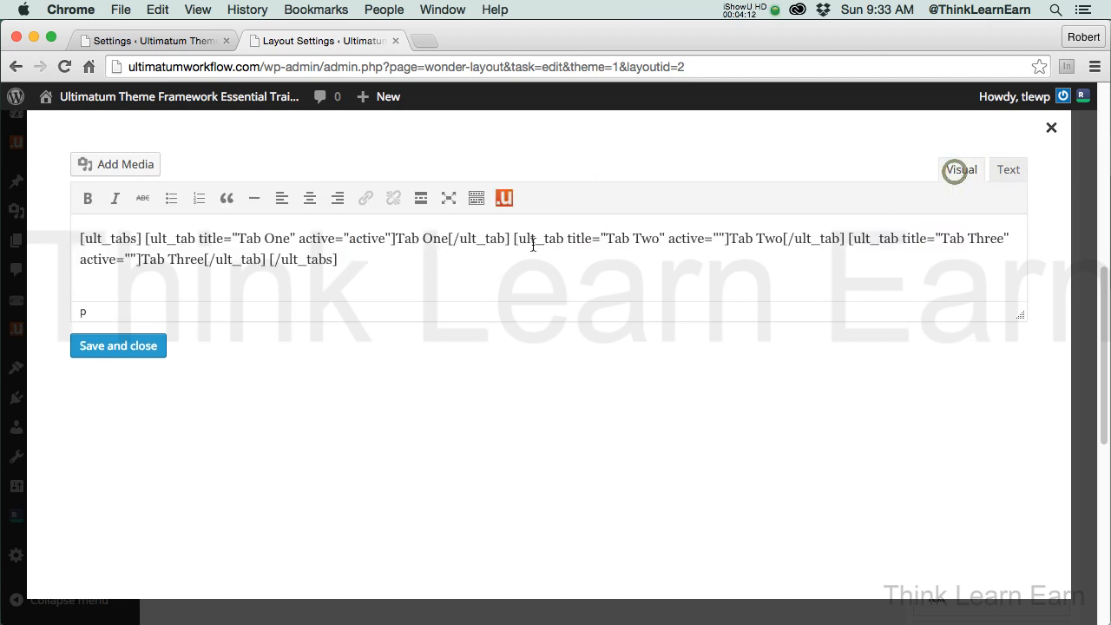
pyautogui.click(113, 352)
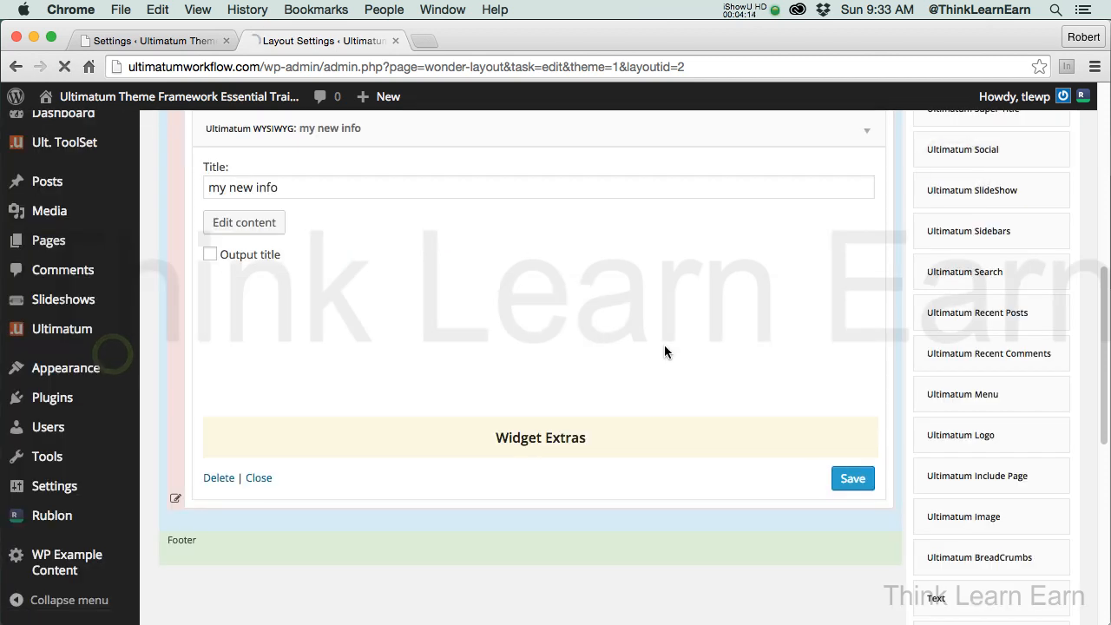
pyautogui.click(853, 479)
pyautogui.click(854, 479)
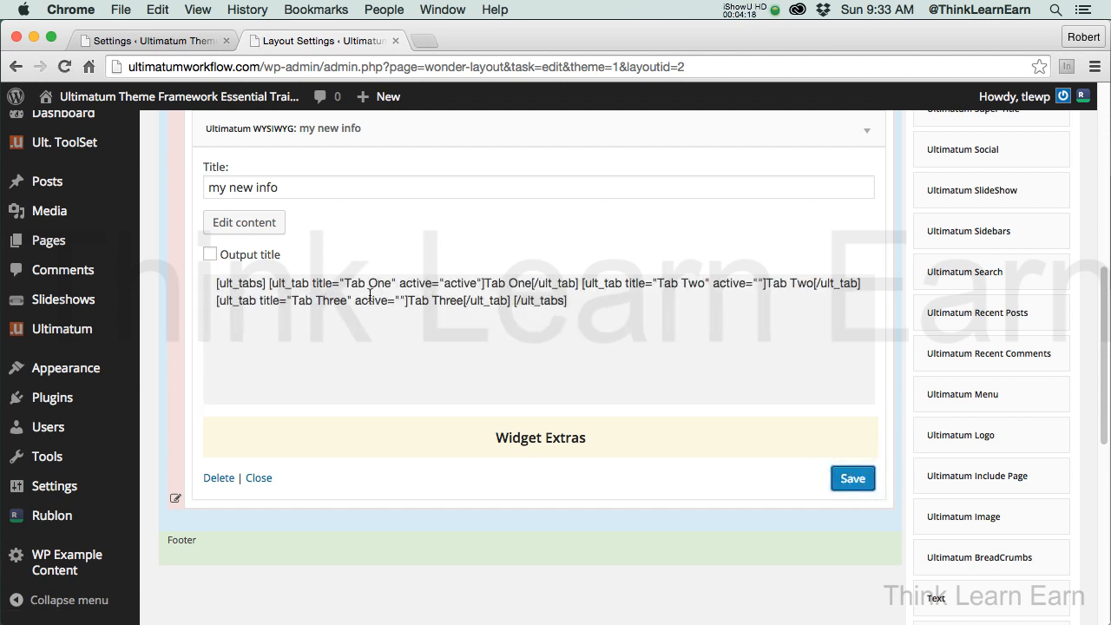
pyautogui.moveTo(333, 301); pyautogui.dragTo(483, 301)
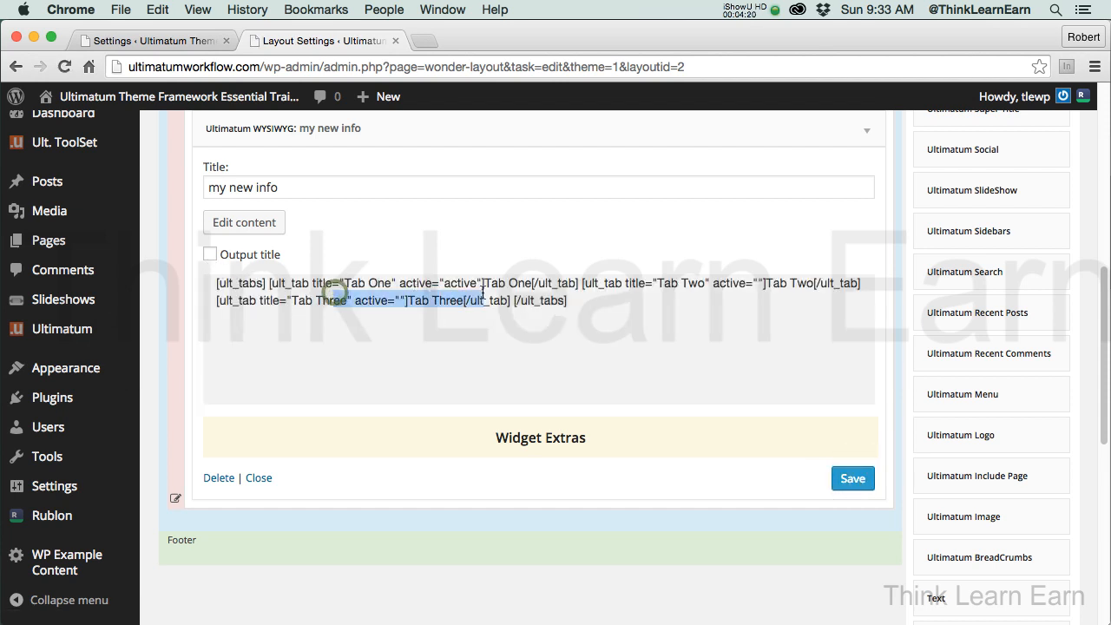
pyautogui.click(395, 300)
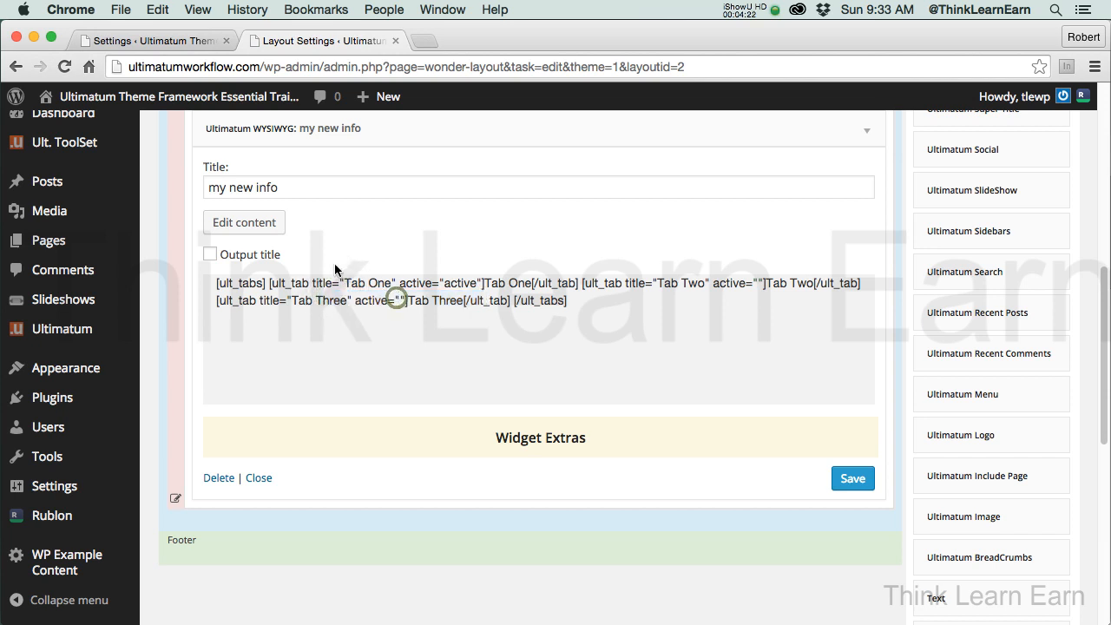
pyautogui.click(841, 479)
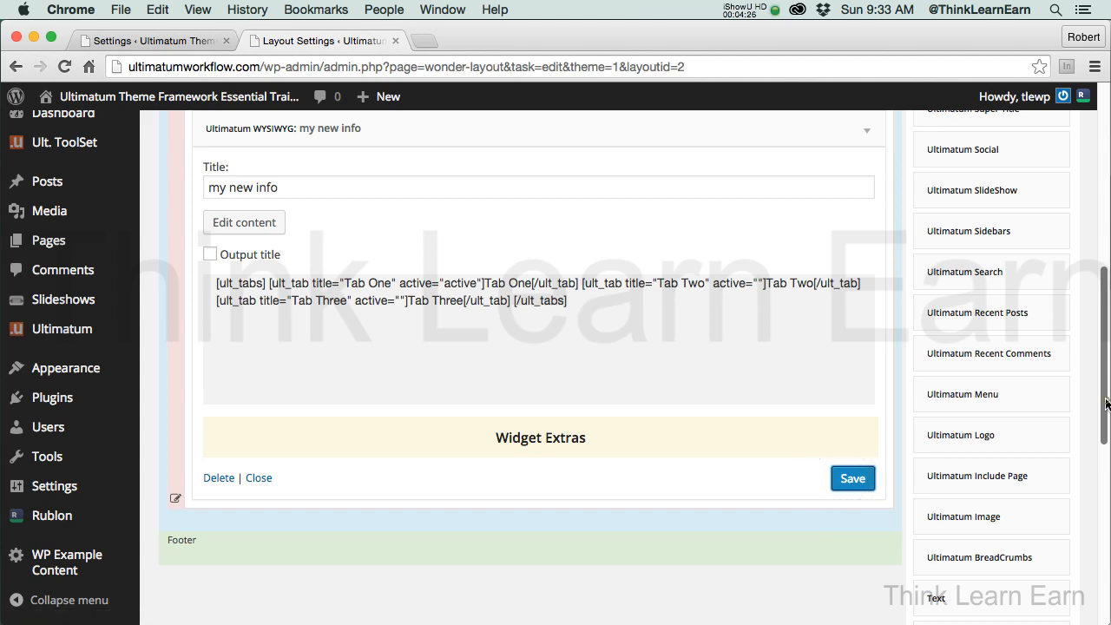
pyautogui.scroll(5, 923, 337)
pyautogui.click(866, 331)
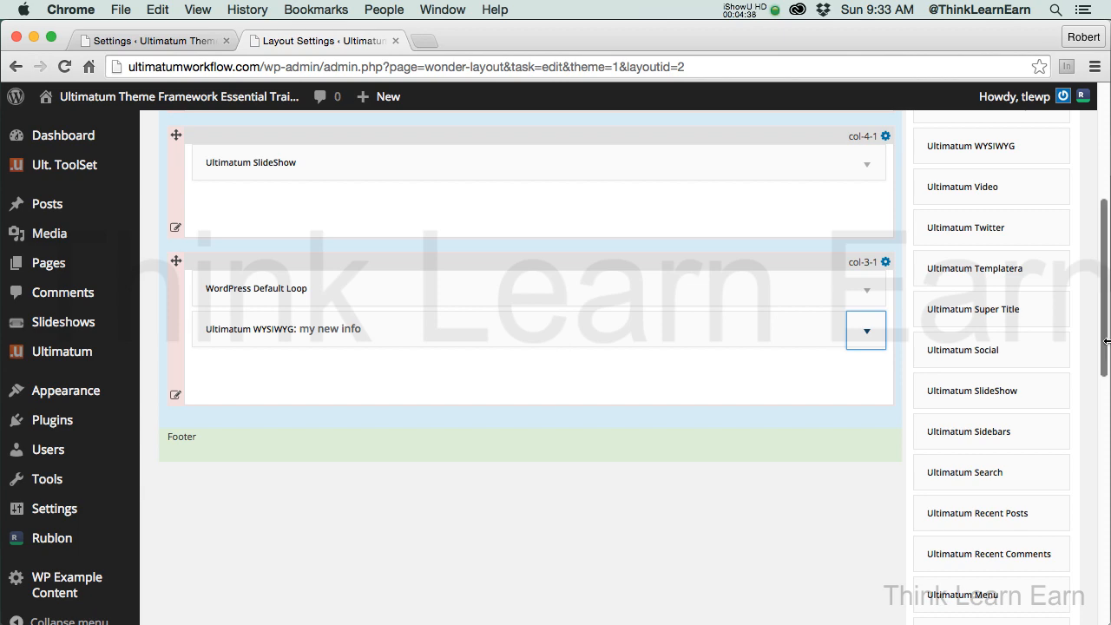
# - Visit the site's home page and examine the tabbed content below the posts
pyautogui.moveTo(1108, 349); pyautogui.dragTo(1108, 232)
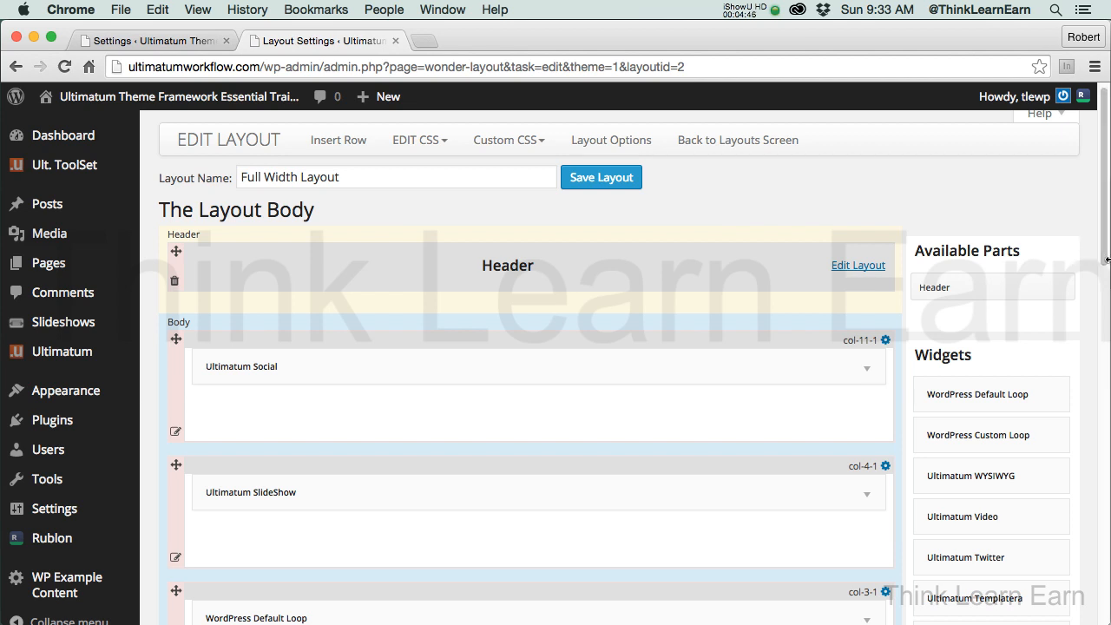
pyautogui.moveTo(156, 98)
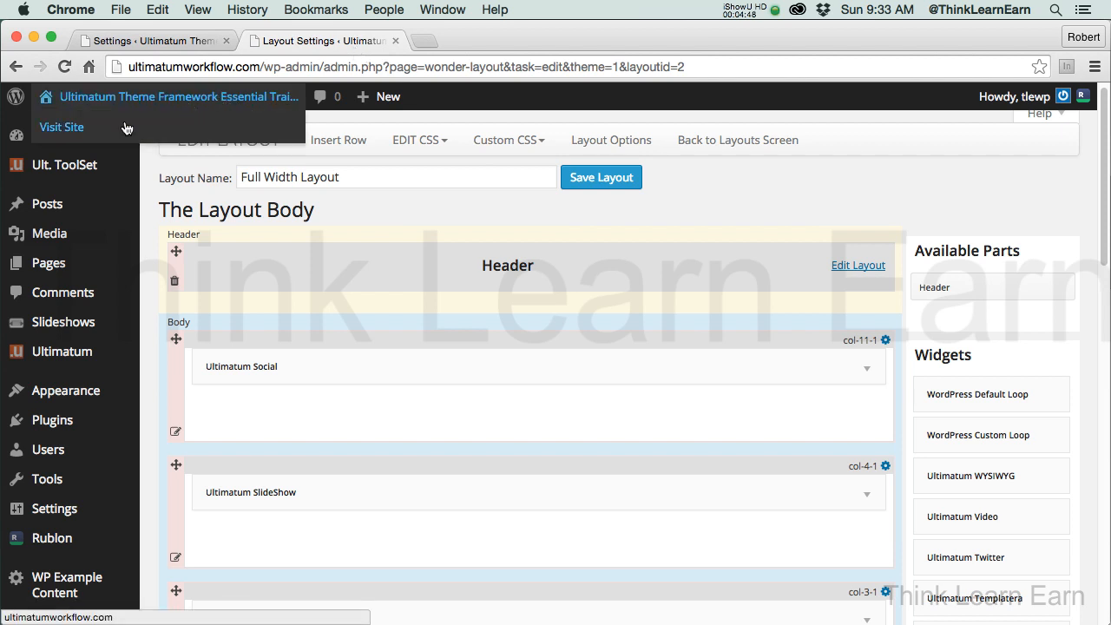
pyautogui.click(72, 132)
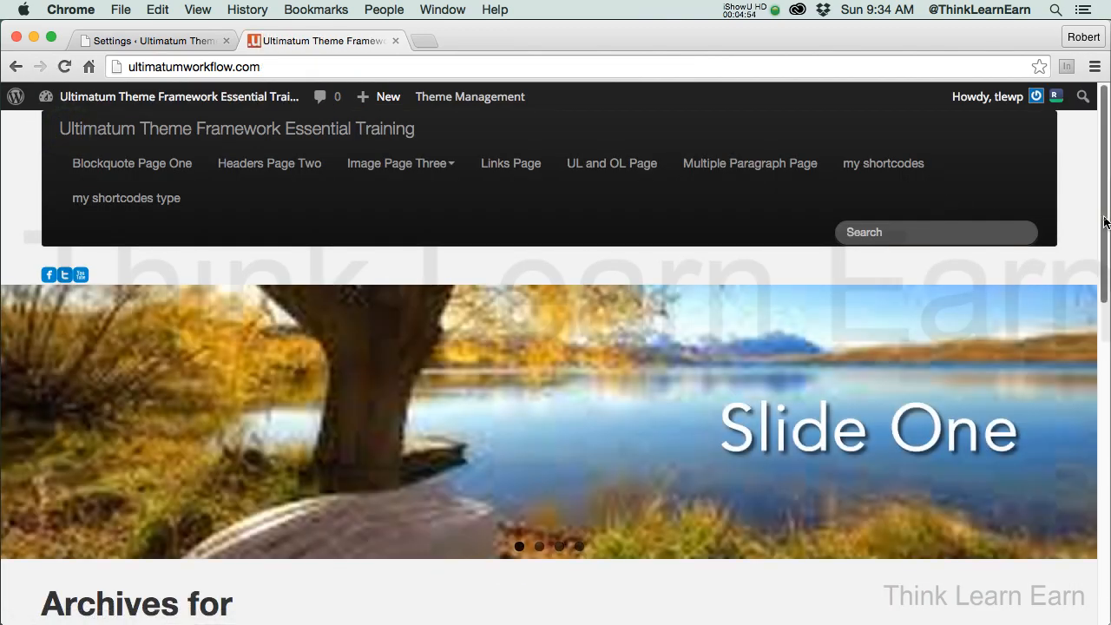
pyautogui.scroll(-9, 1105, 222)
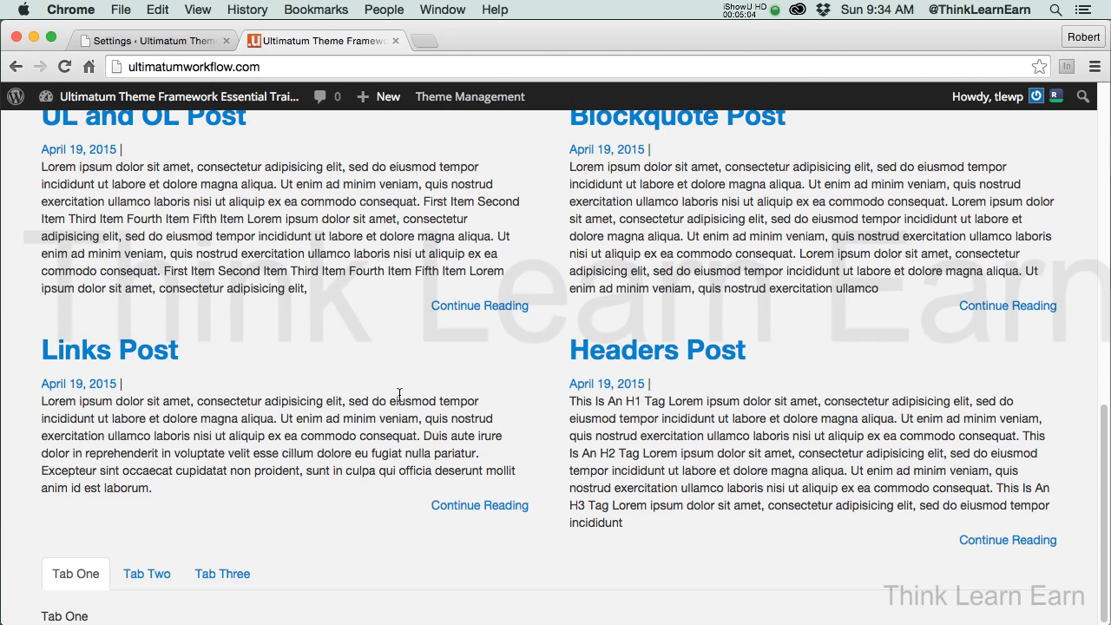
pyautogui.moveTo(1105, 427); pyautogui.dragTo(1105, 109)
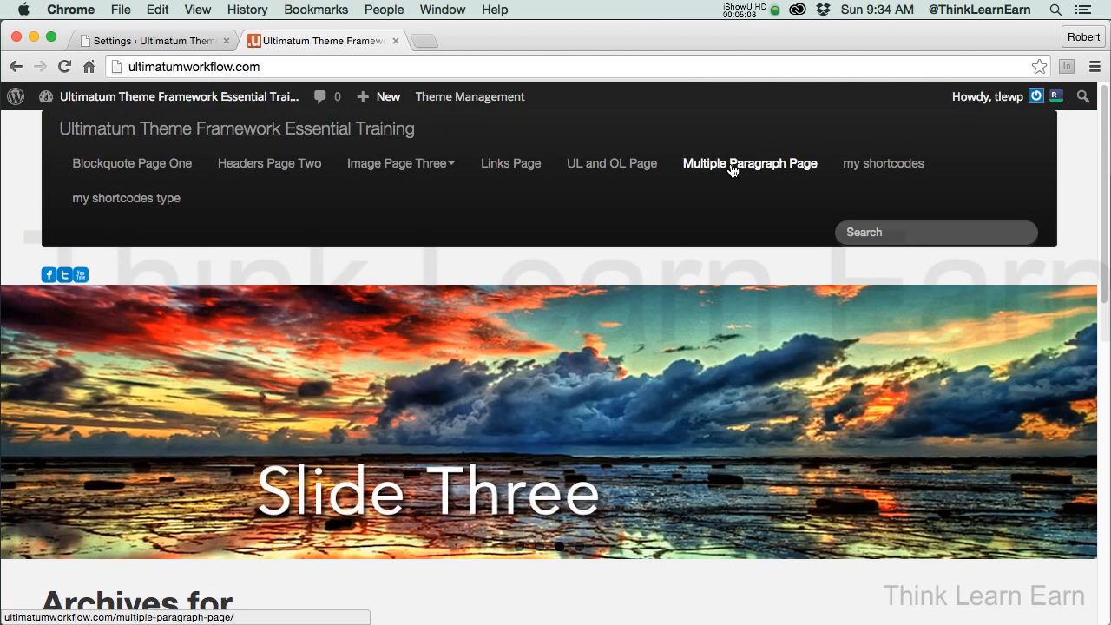
# - Open the Multiple Paragraph Page on the site and check which layout it uses
pyautogui.click(732, 166)
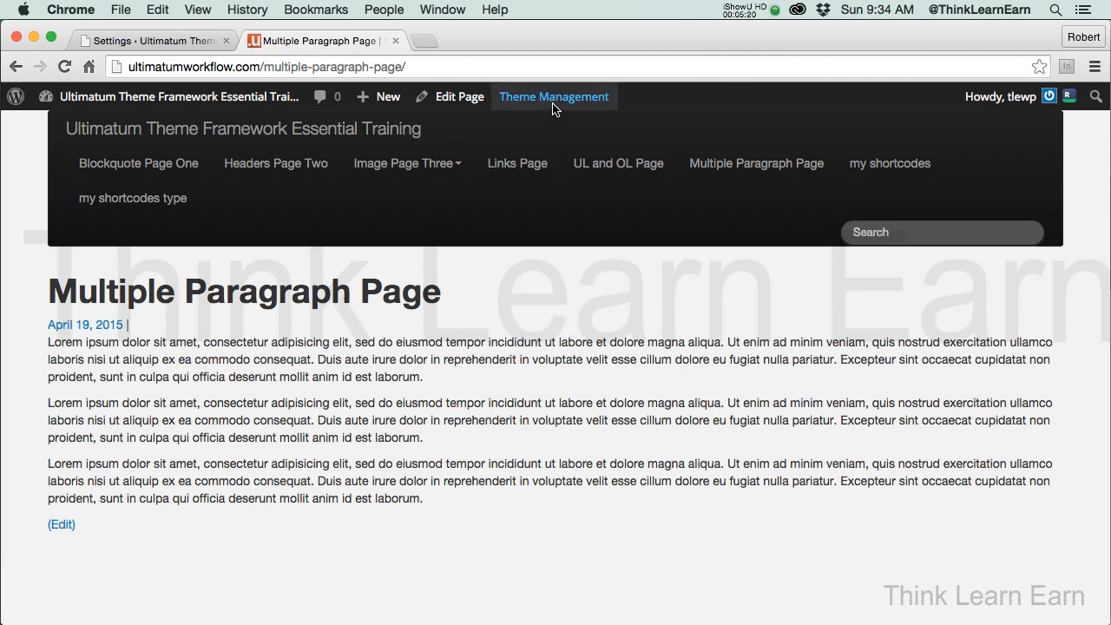
pyautogui.moveTo(553, 100)
pyautogui.click(544, 127)
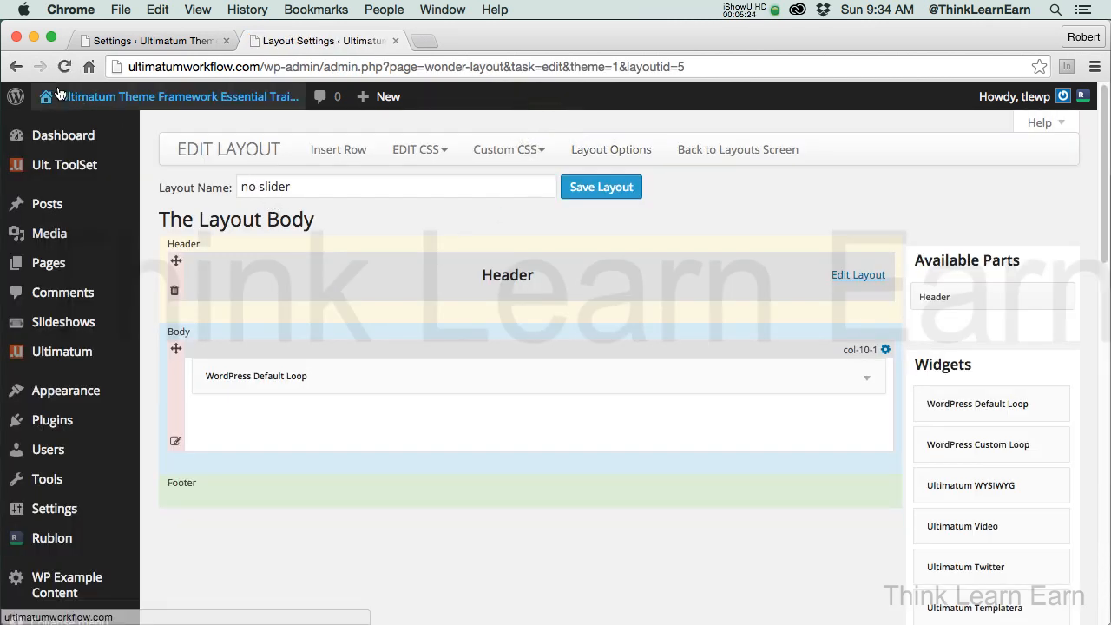
pyautogui.click(16, 66)
# - Assign The Default layout to the Multiple Paragraph Page, update it, and preview the page down to its tabs
pyautogui.click(459, 97)
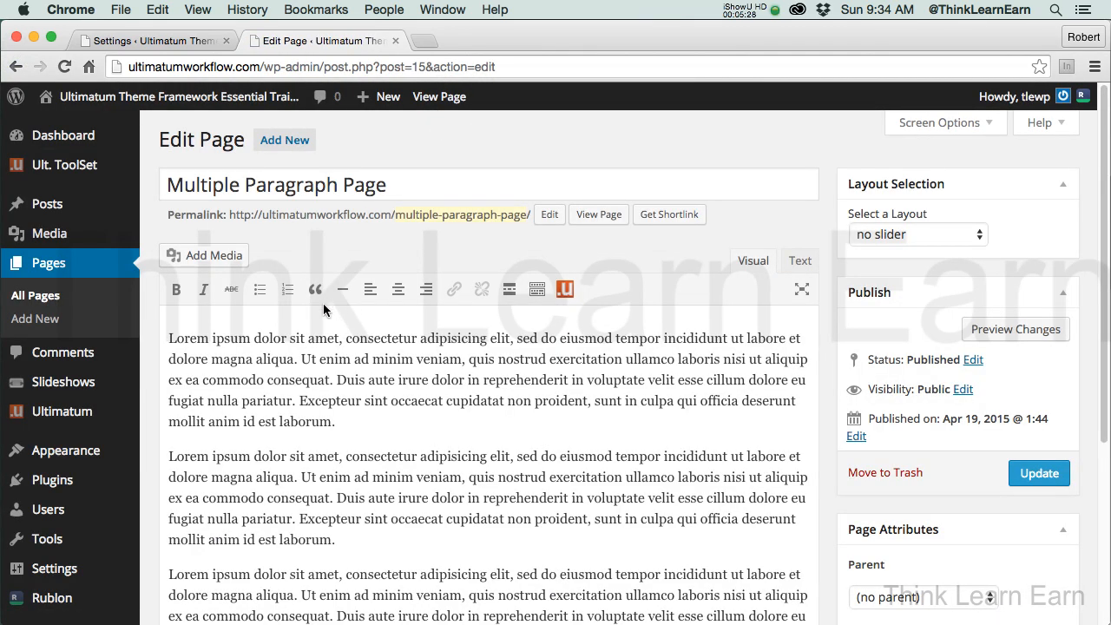
pyautogui.click(971, 235)
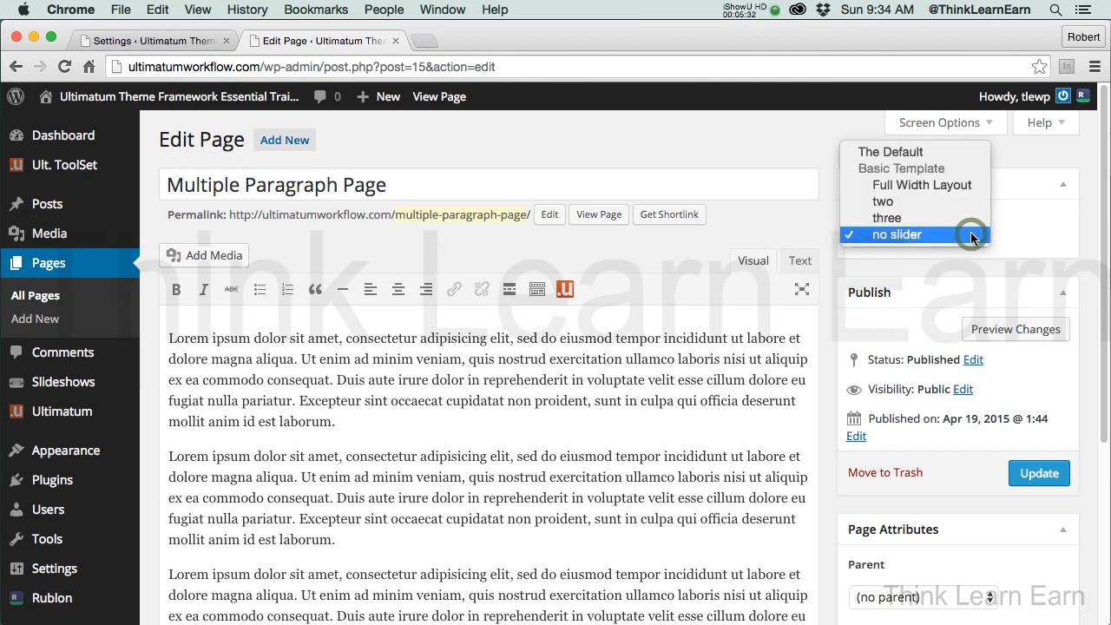
pyautogui.click(933, 152)
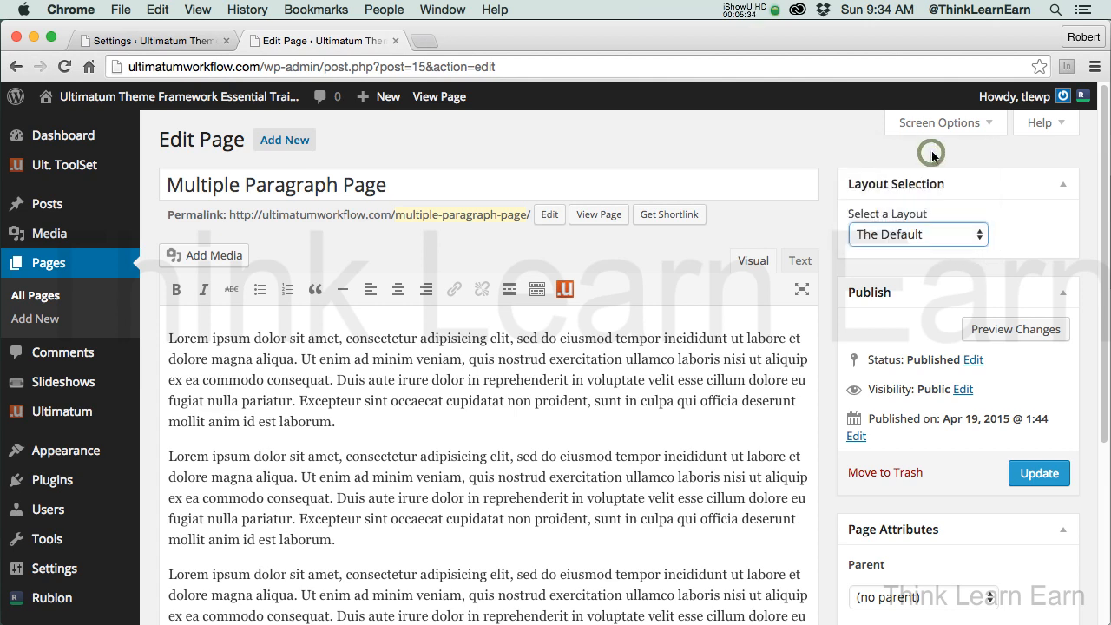
pyautogui.click(1042, 480)
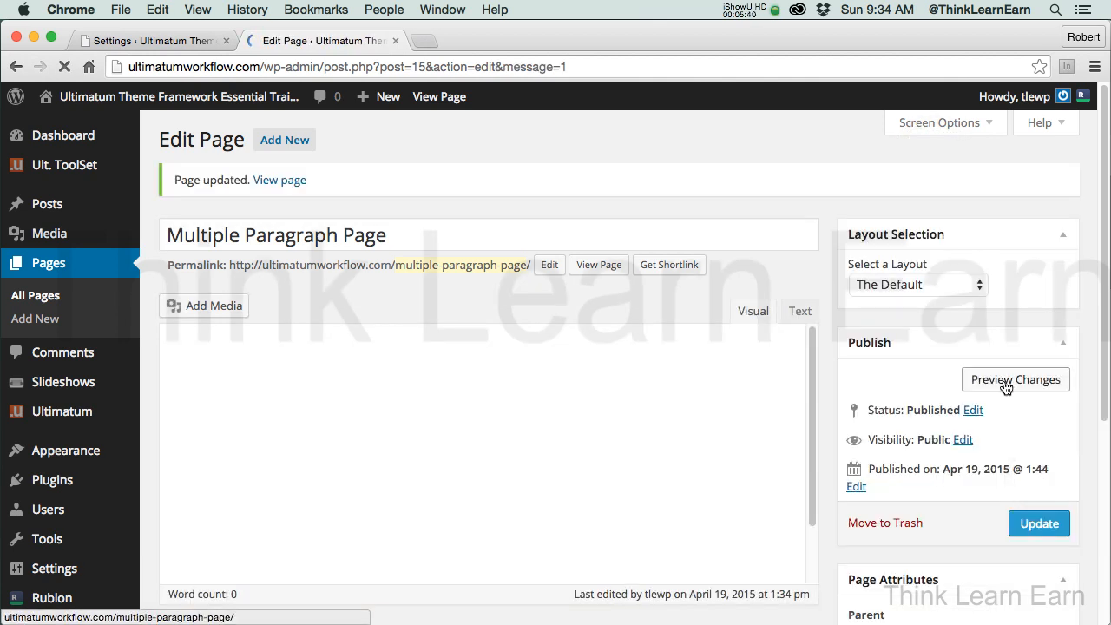
pyautogui.click(1007, 382)
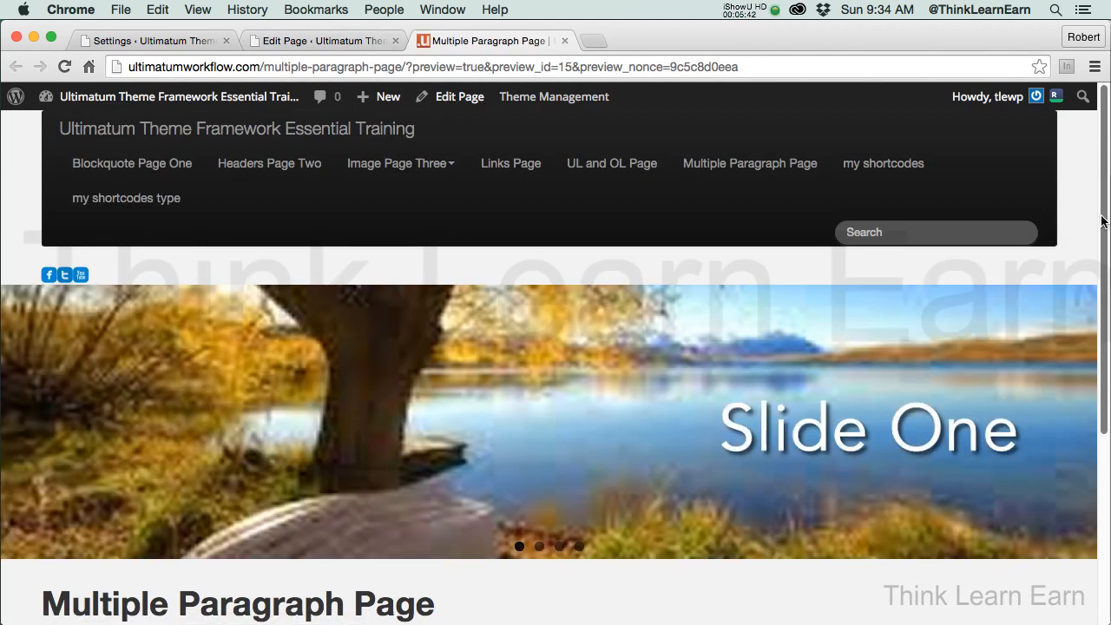
pyautogui.moveTo(1103, 217); pyautogui.dragTo(1100, 489)
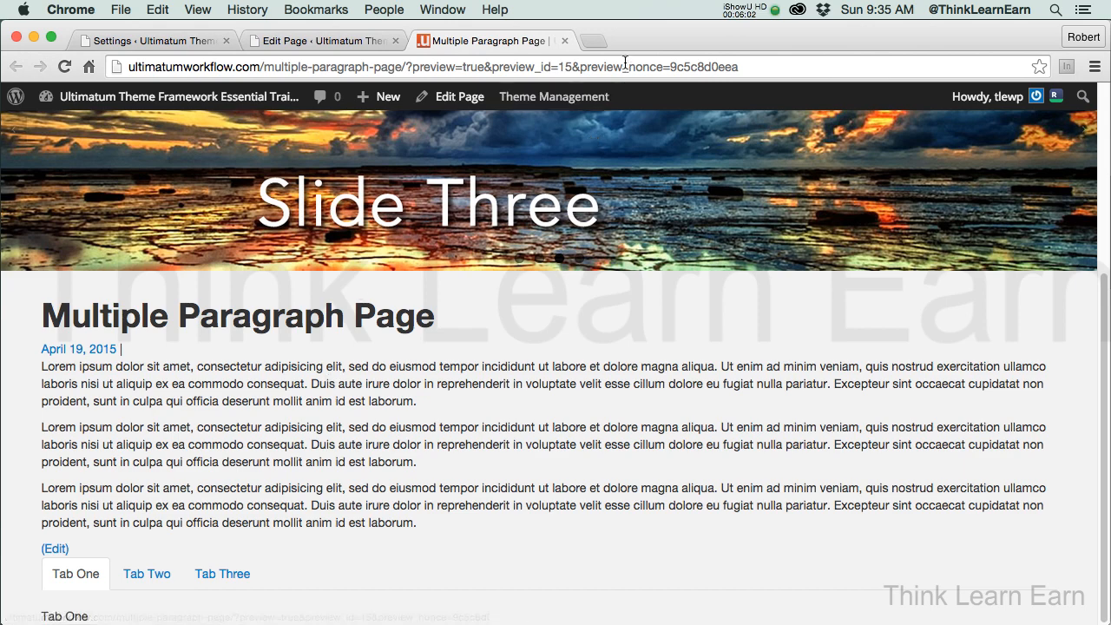
# - Open the previewed page's layout for editing and look through its body rows and the available widgets
pyautogui.moveTo(553, 96)
pyautogui.click(530, 129)
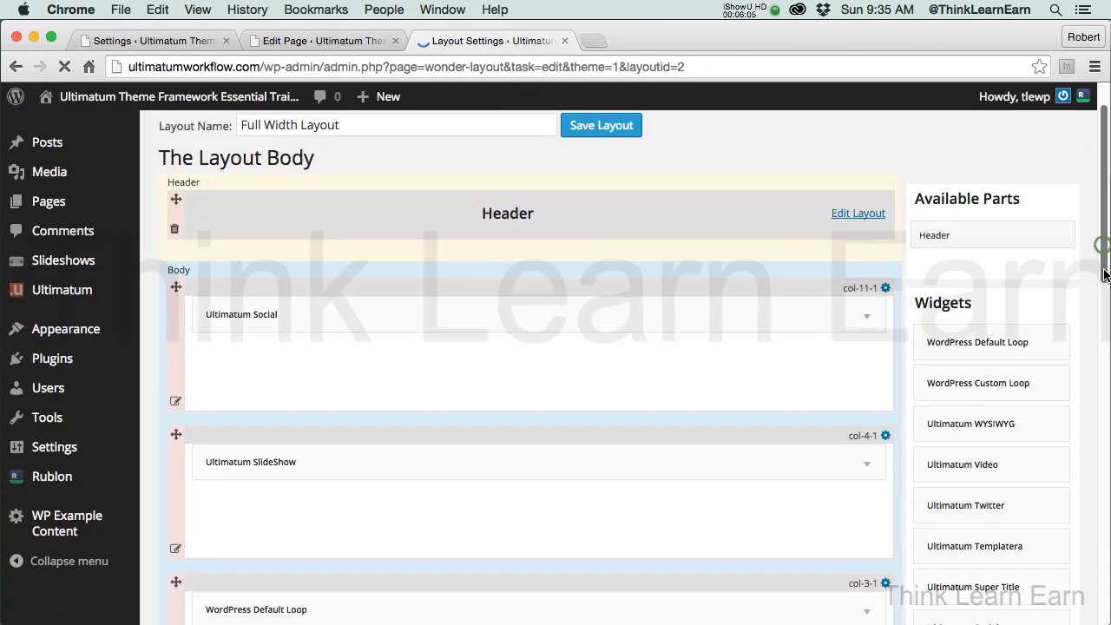
pyautogui.moveTo(1106, 250); pyautogui.dragTo(1106, 353)
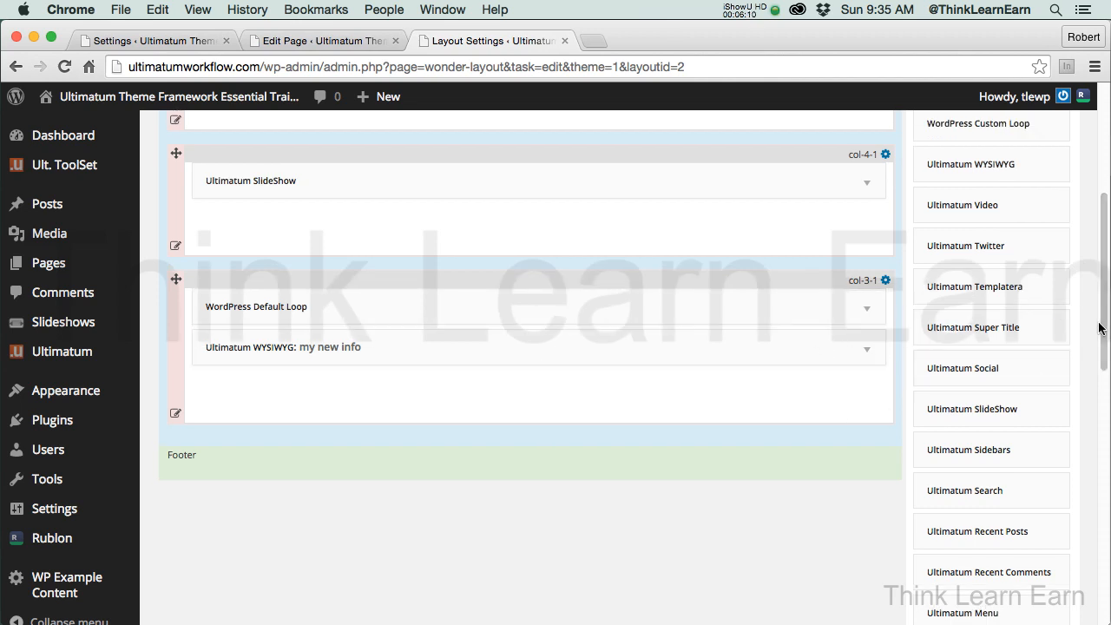
pyautogui.moveTo(1099, 326); pyautogui.dragTo(1104, 351)
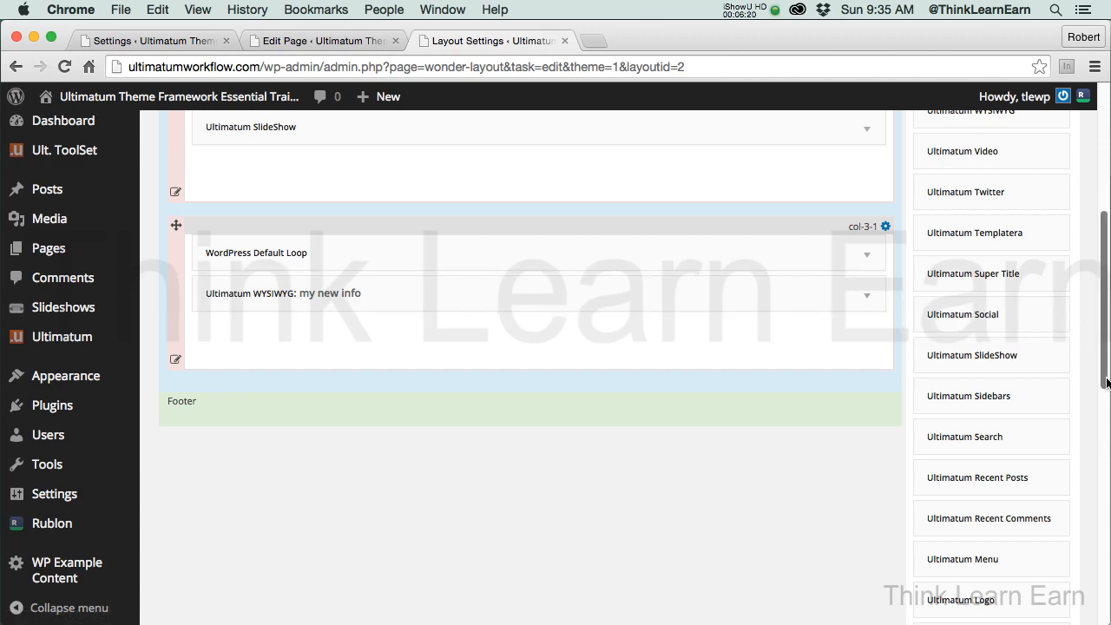
pyautogui.moveTo(1103, 380)
pyautogui.mouseDown()
pyautogui.moveTo(1099, 297)
pyautogui.moveTo(1106, 375)
pyautogui.moveTo(1106, 304)
pyautogui.moveTo(1105, 360)
pyautogui.mouseUp()
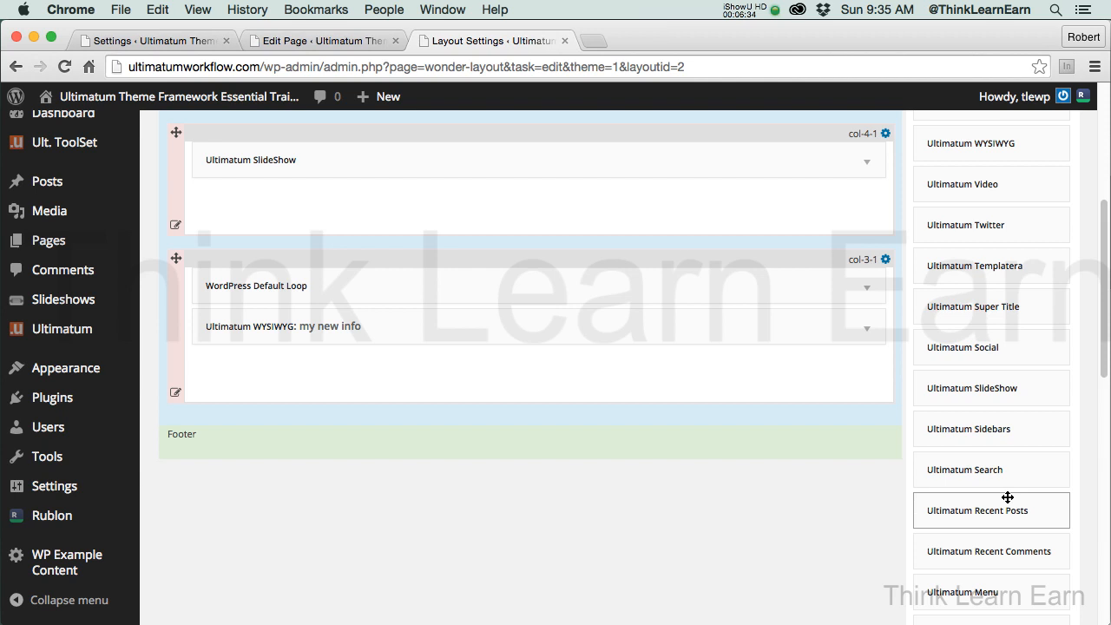
pyautogui.moveTo(1103, 380); pyautogui.dragTo(1102, 421)
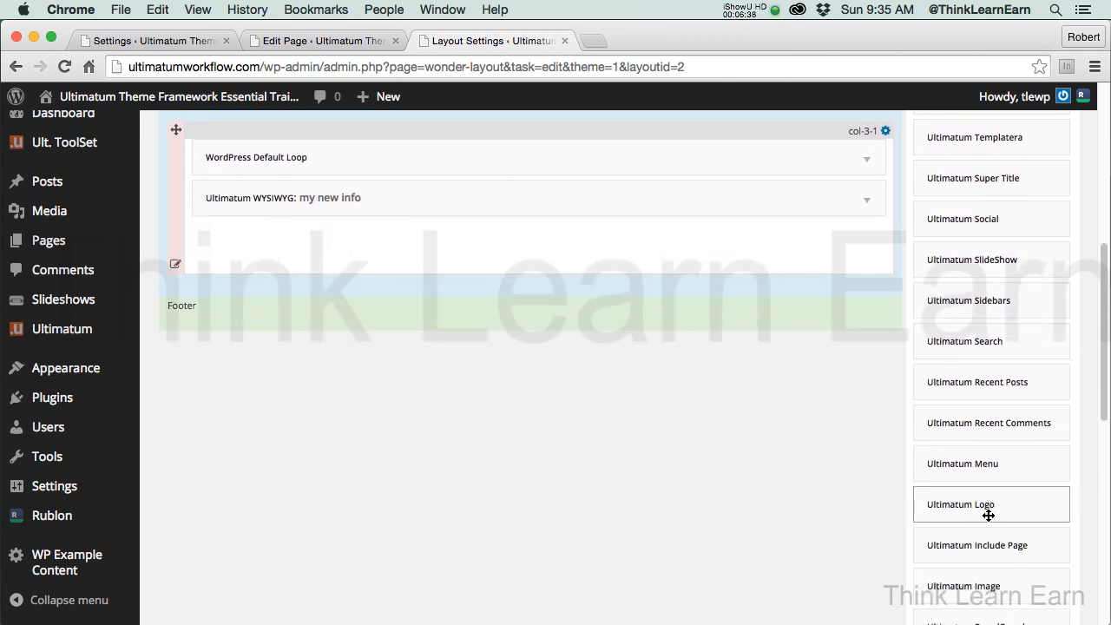